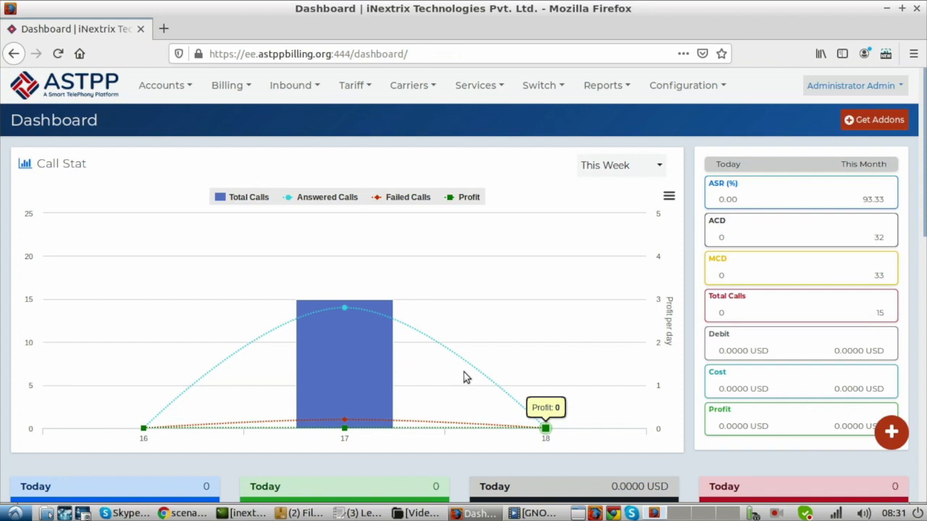
- Open the list of inbound DIDs
click(289, 87)
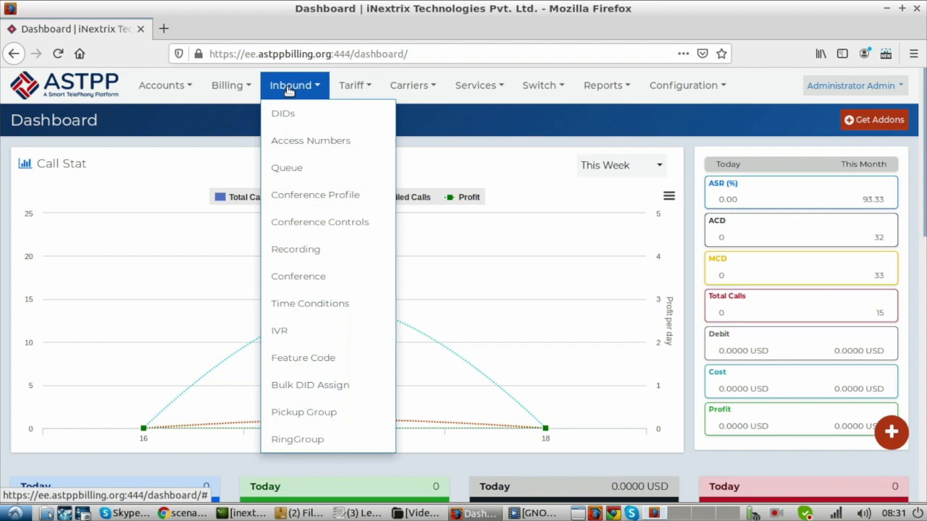
click(289, 113)
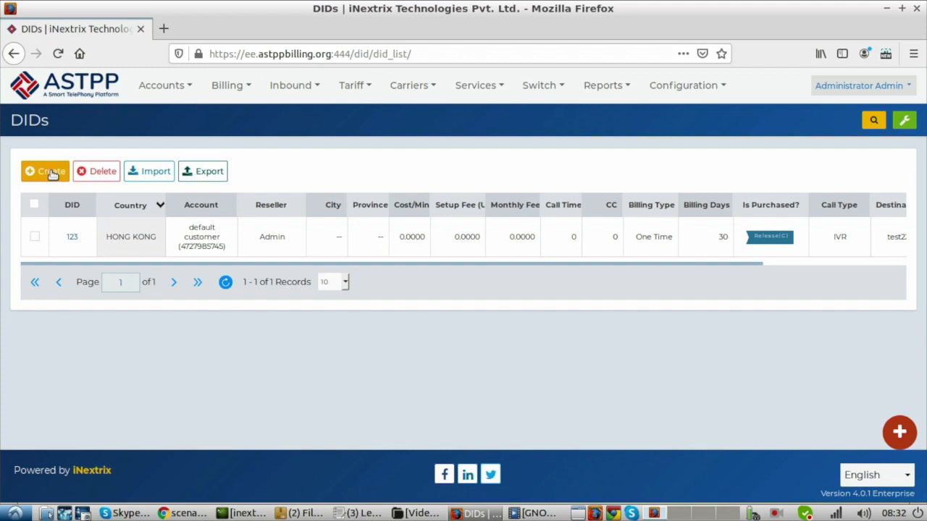
- Open the customer accounts list and start creating a new provider
click(165, 89)
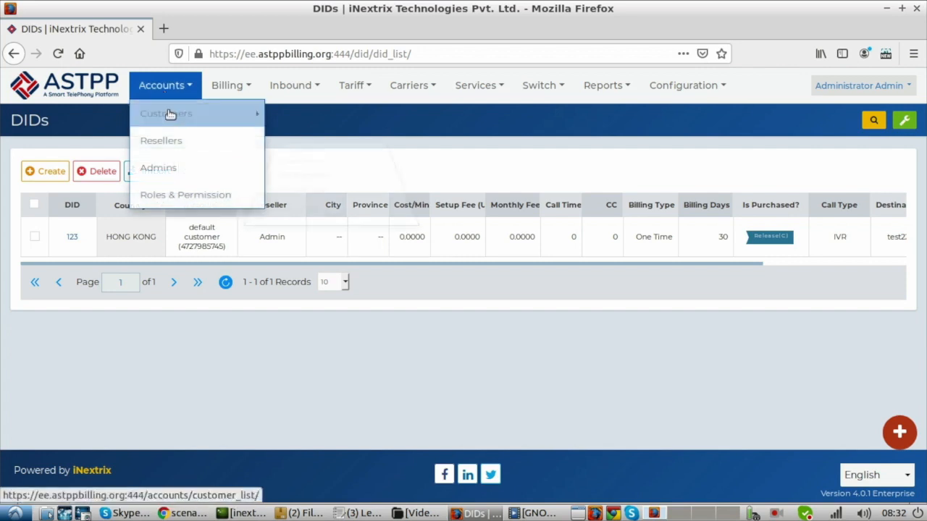
mouse_move(170, 114)
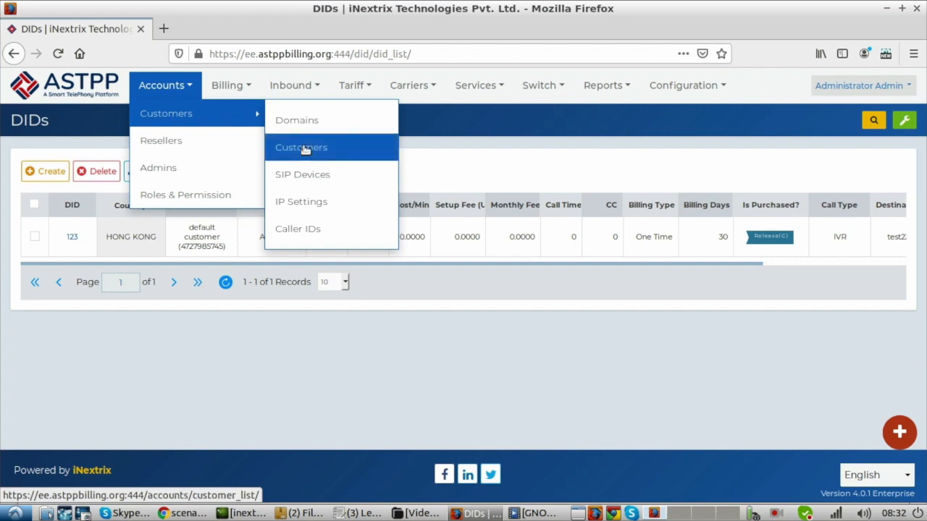
click(304, 149)
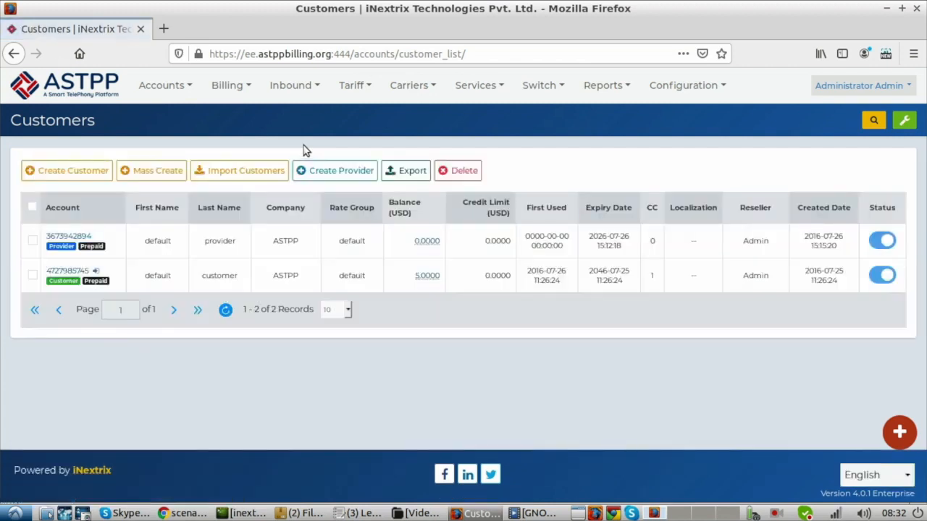
click(333, 170)
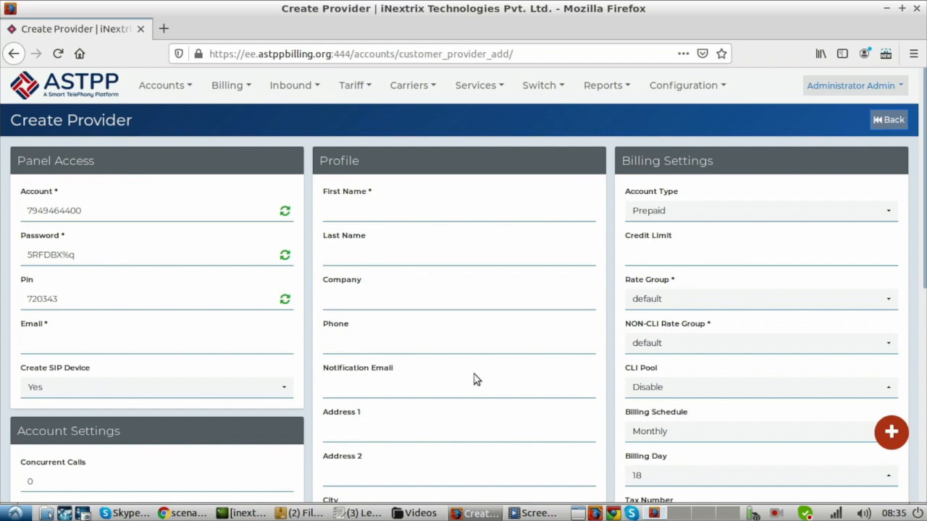
- Enter DIDWW as the provider's first name in the profile details
click(388, 205)
text(DIDww)
key(BackSpace)
key(BackSpace)
text(WW)
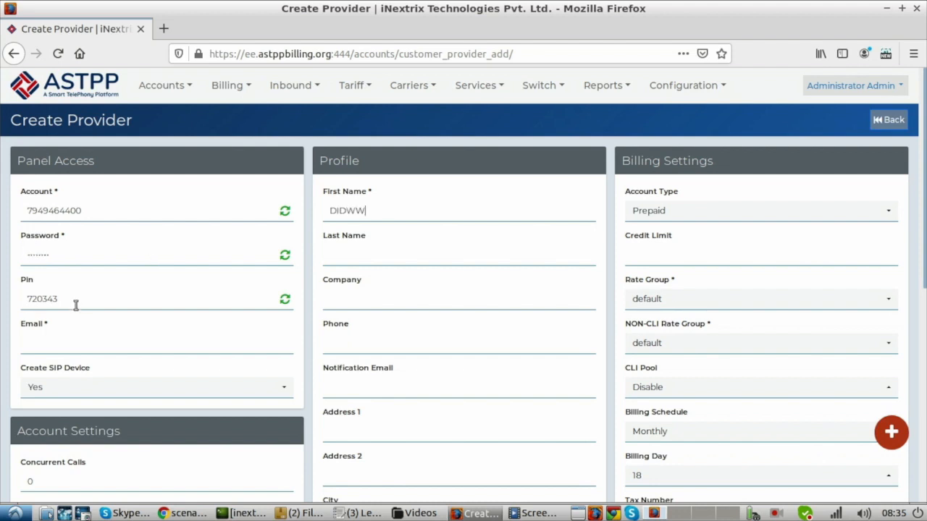
- Fill in the provider's e-mail address in the panel access details
click(58, 340)
- Save the new provider with the remaining default settings and let the browser store its login
scroll(287, 360, down, 3)
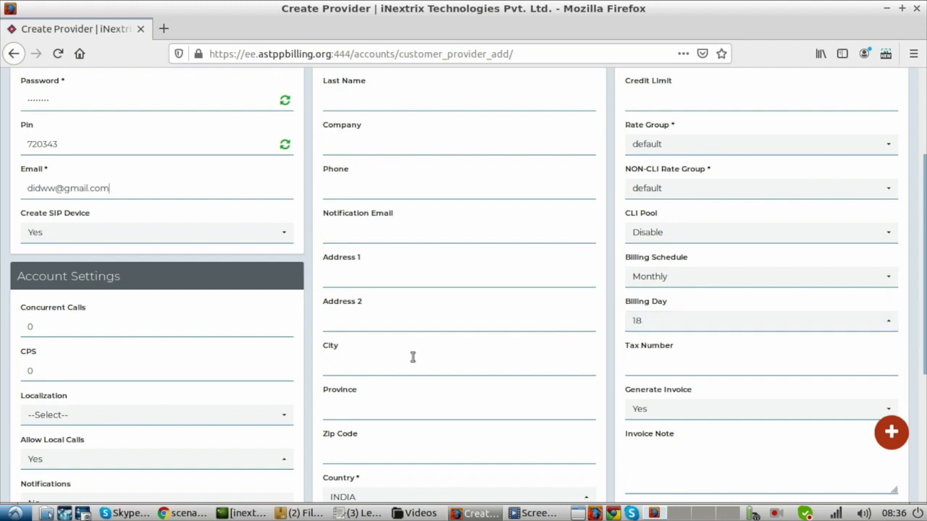
scroll(413, 357, up, 3)
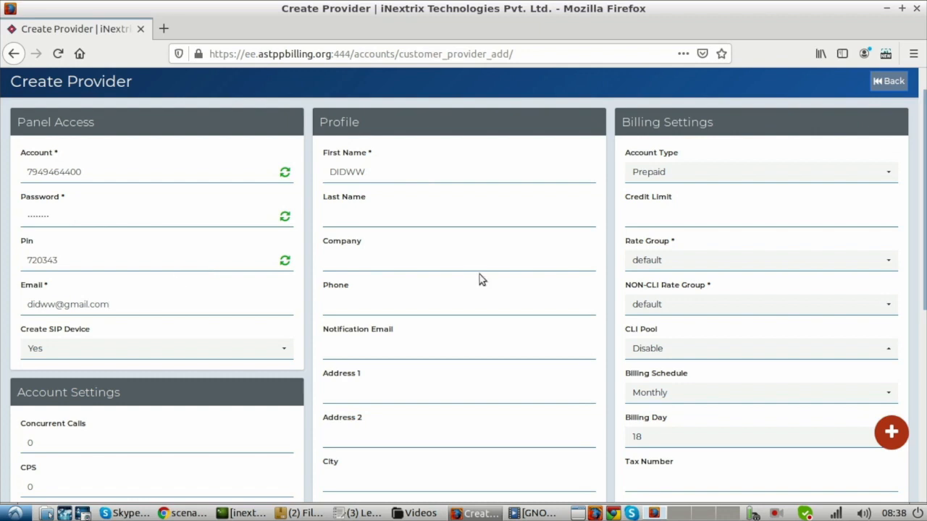
drag(924, 139, 923, 287)
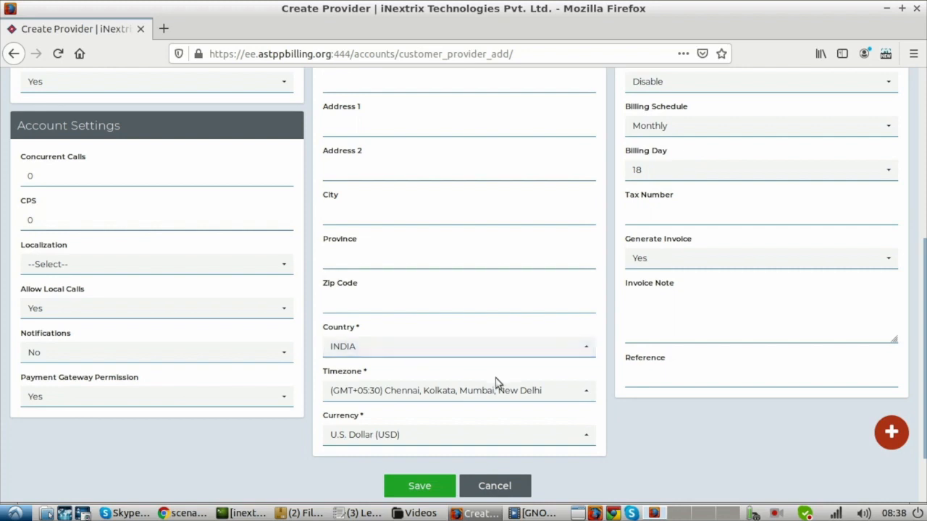
click(426, 484)
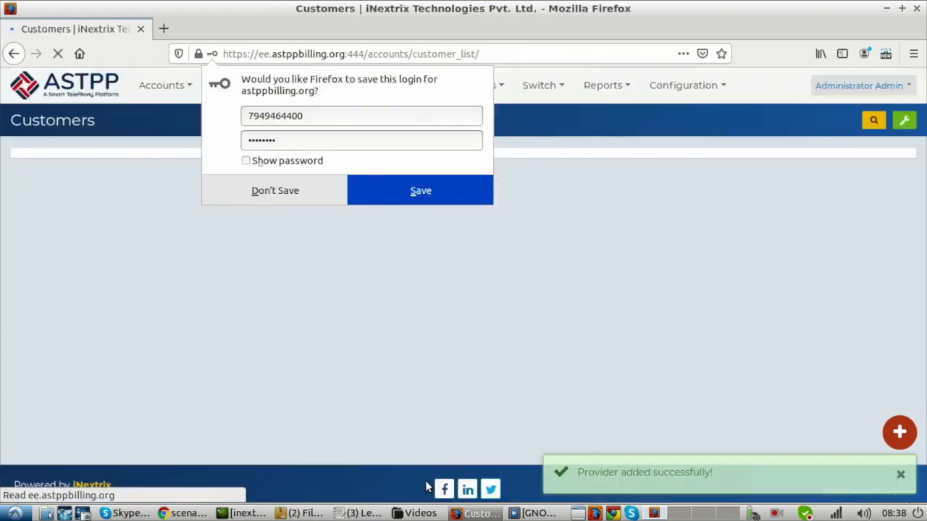
click(427, 189)
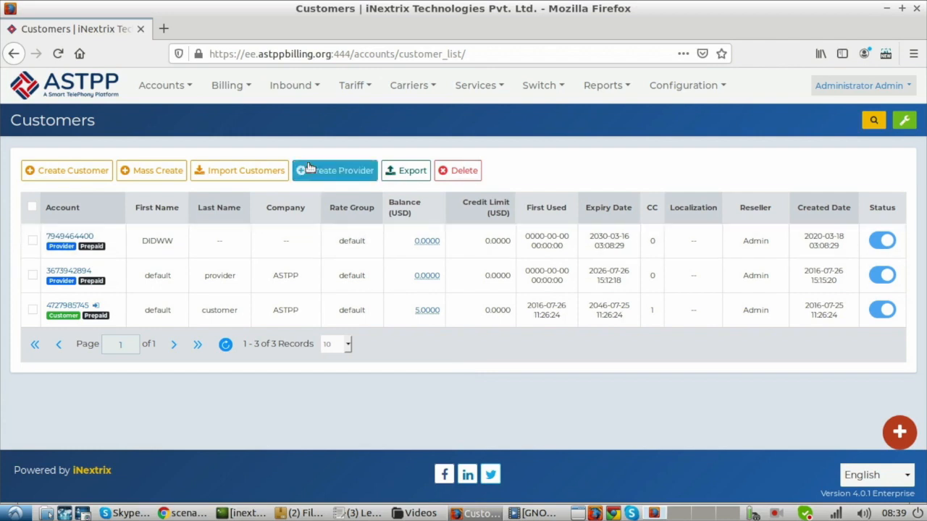
- Start a new DID from the DIDs list and enter its DID number in the basic information
mouse_move(296, 89)
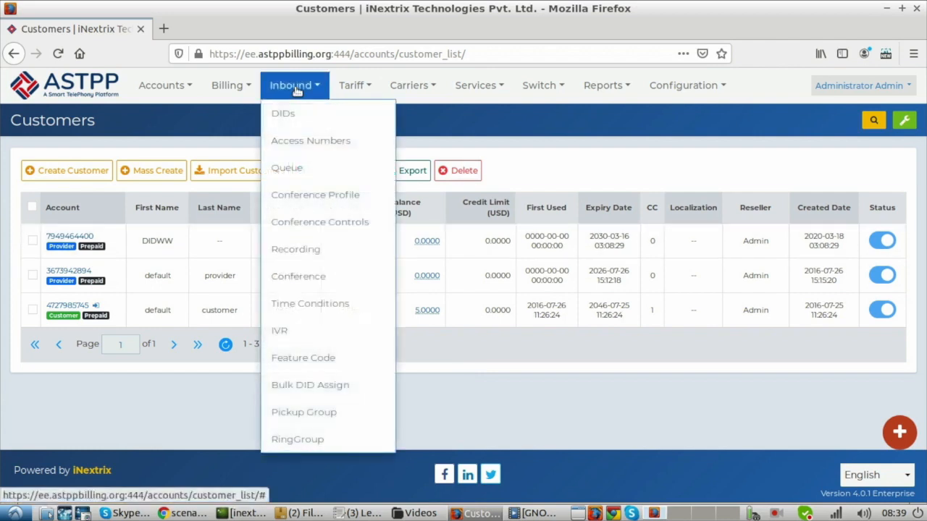
click(296, 115)
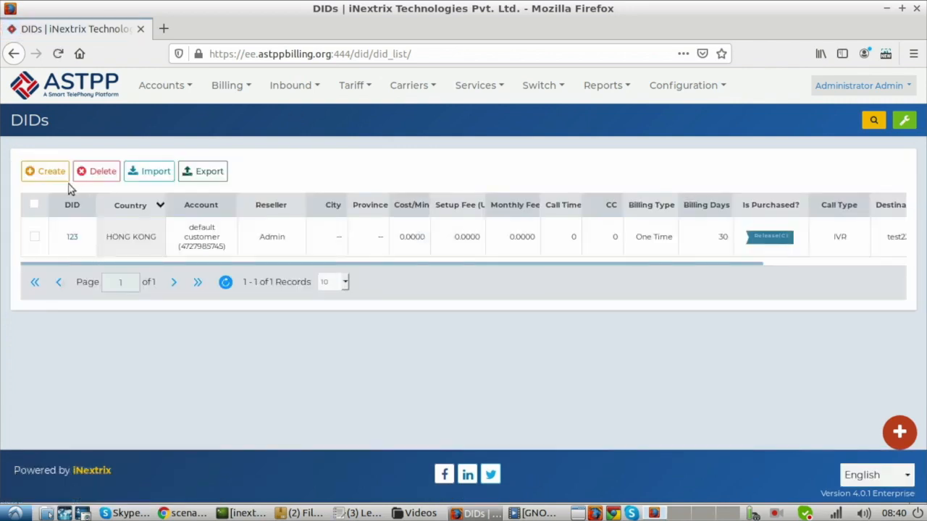
click(47, 171)
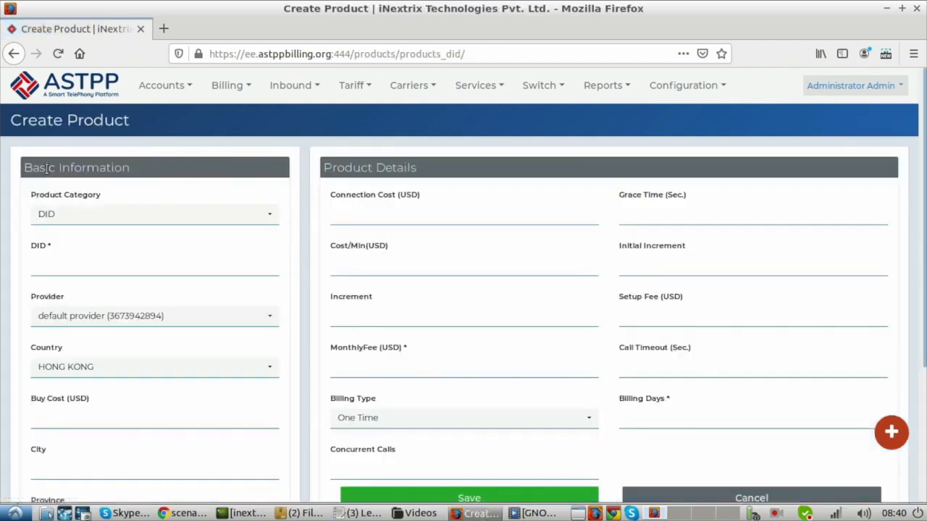
click(63, 270)
text(123456)
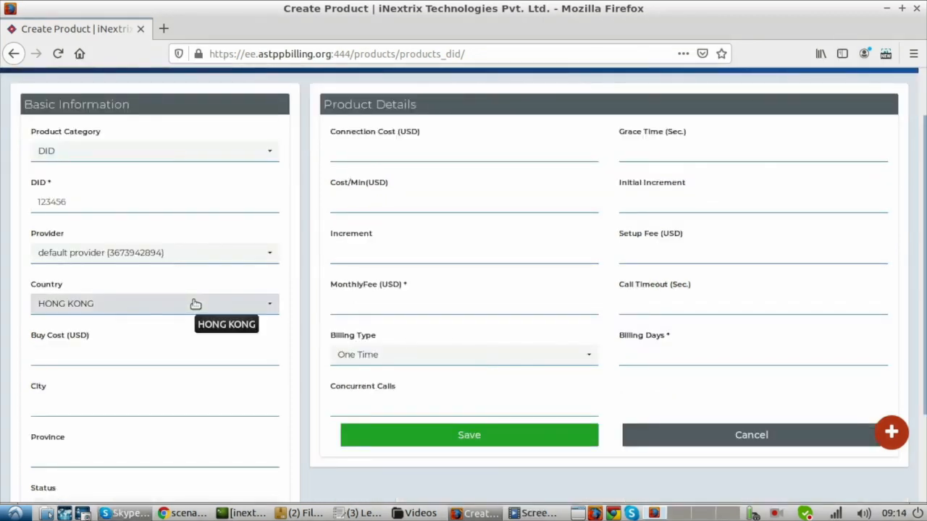
- Assign the DIDWW provider to the DID and set its country to United States
click(183, 262)
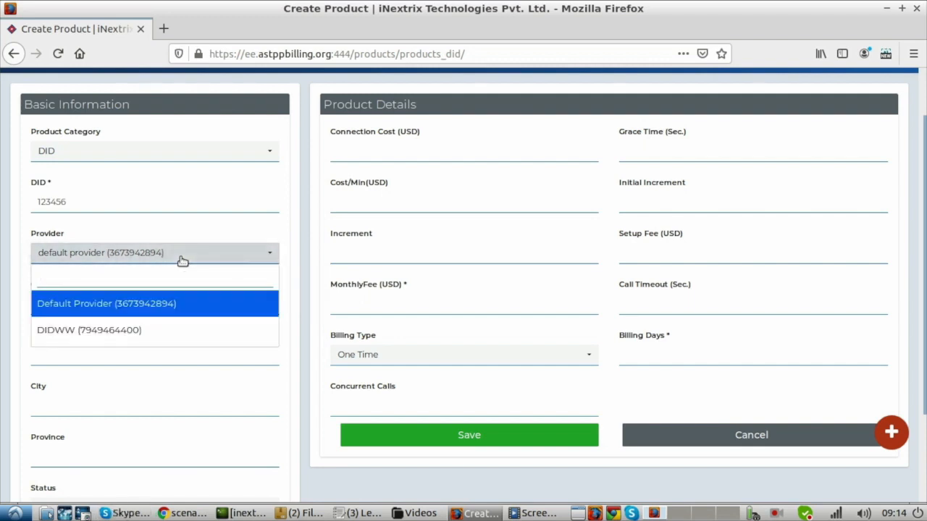
click(114, 330)
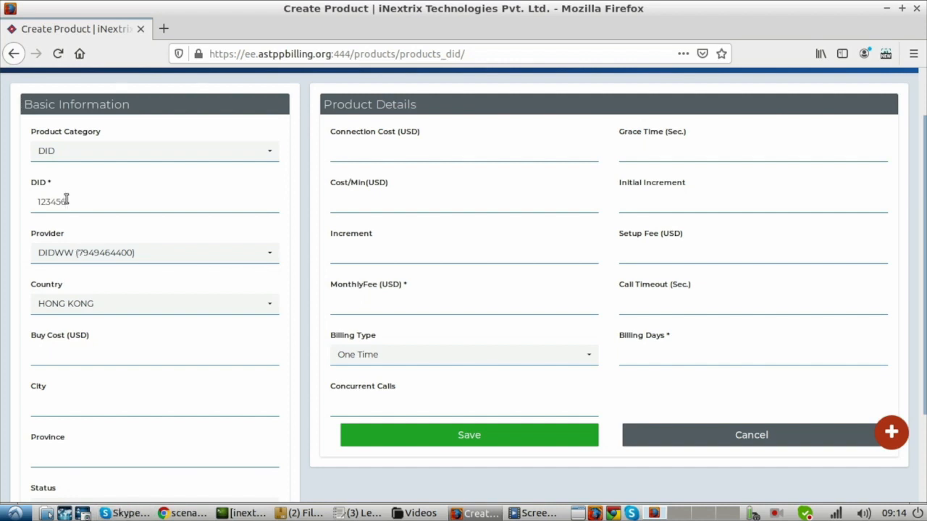
click(116, 311)
text(un)
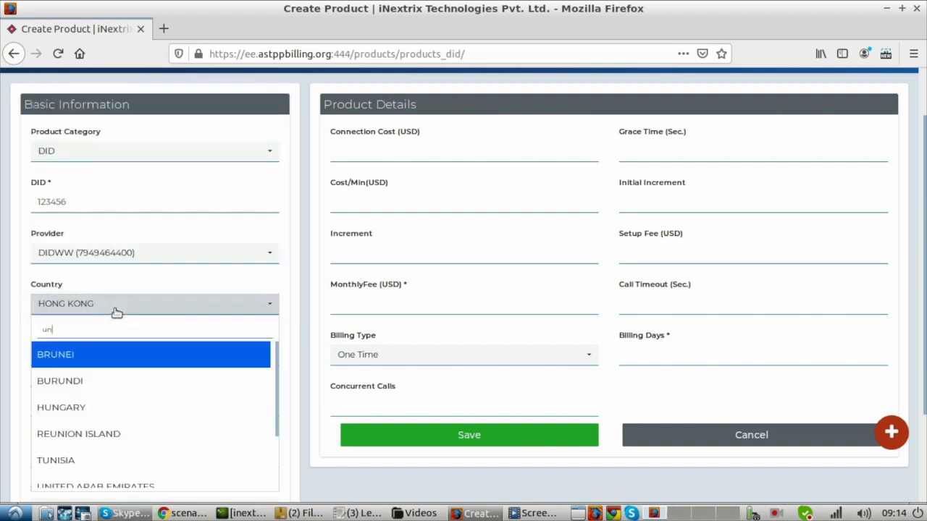
text(ite)
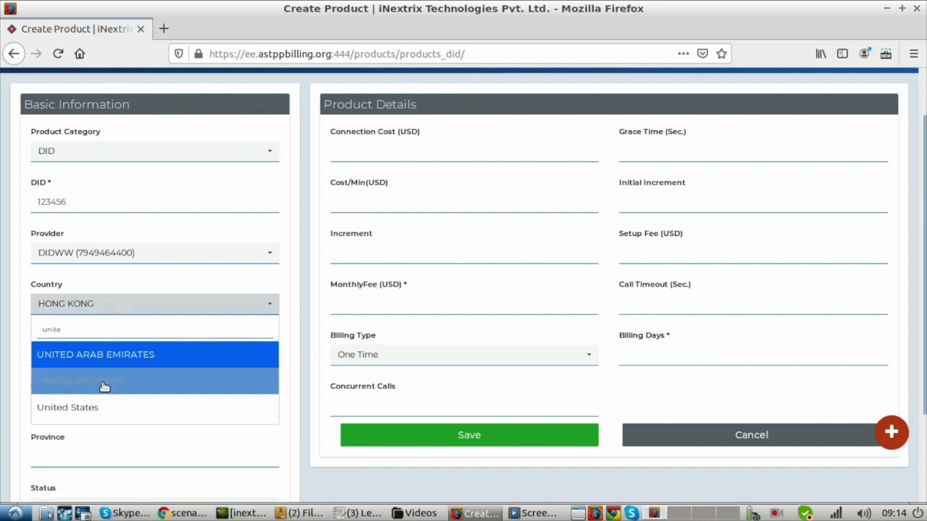
click(100, 410)
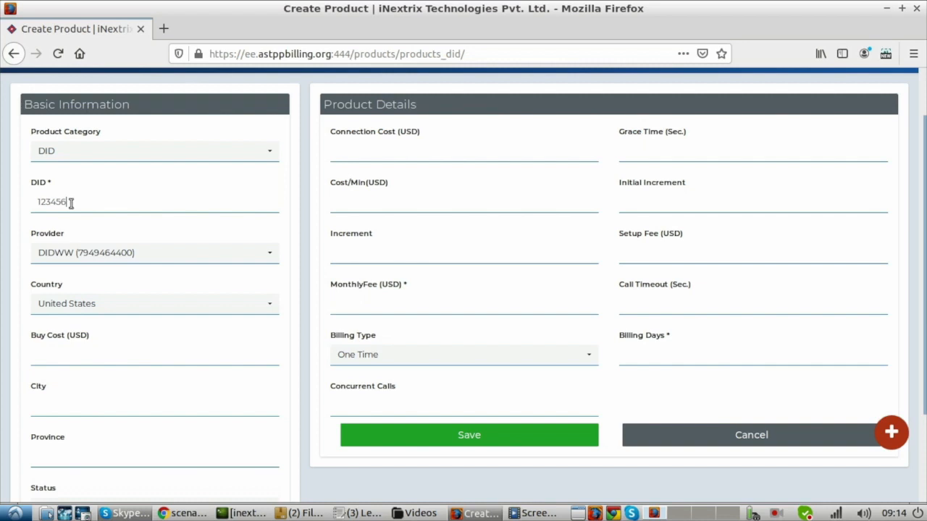
- Set the DID's monthly fee to 5 USD in the product details
click(366, 307)
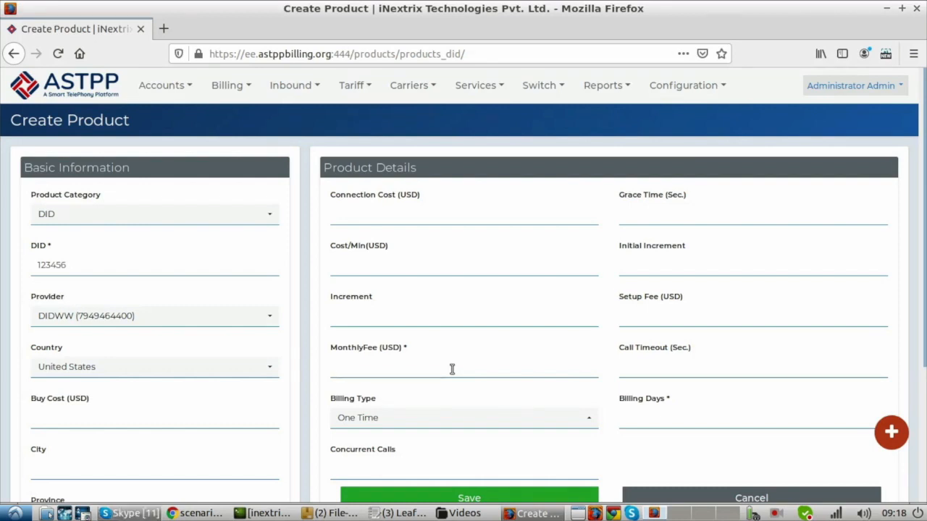
click(452, 369)
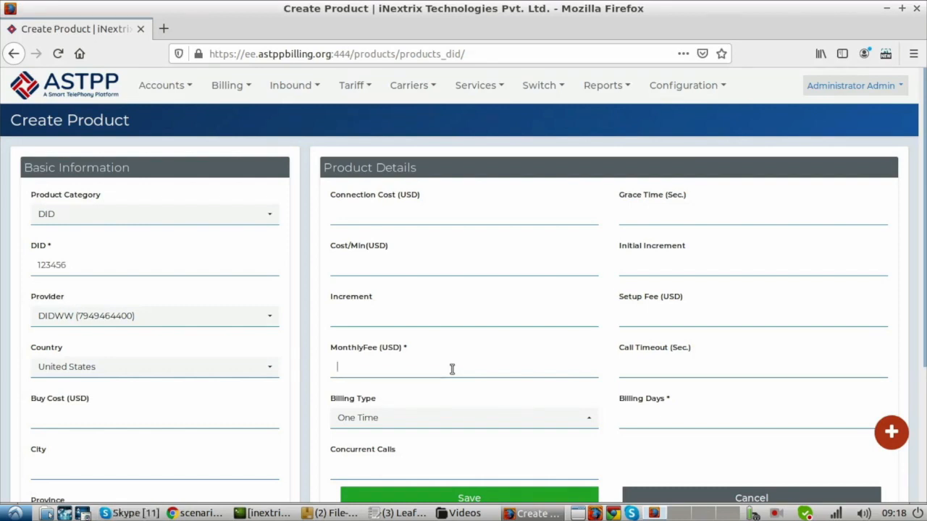
click(424, 371)
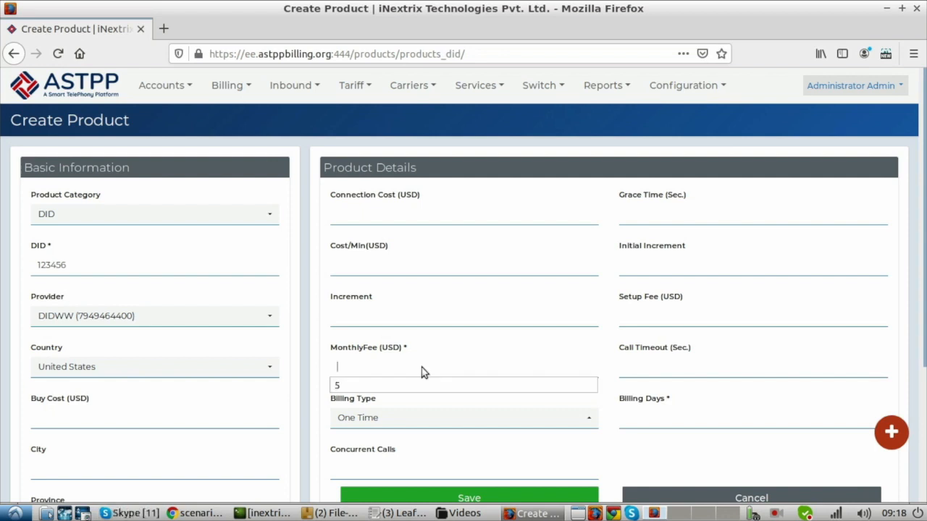
text(5)
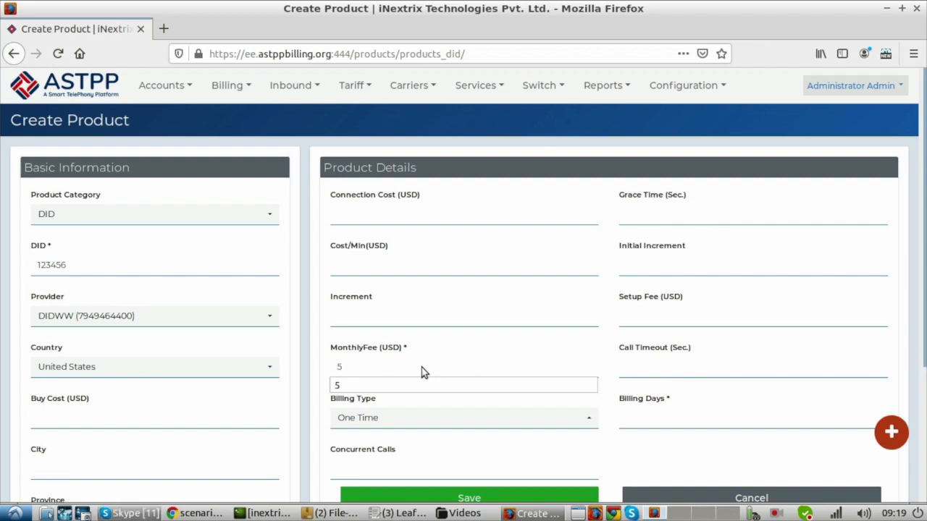
click(382, 347)
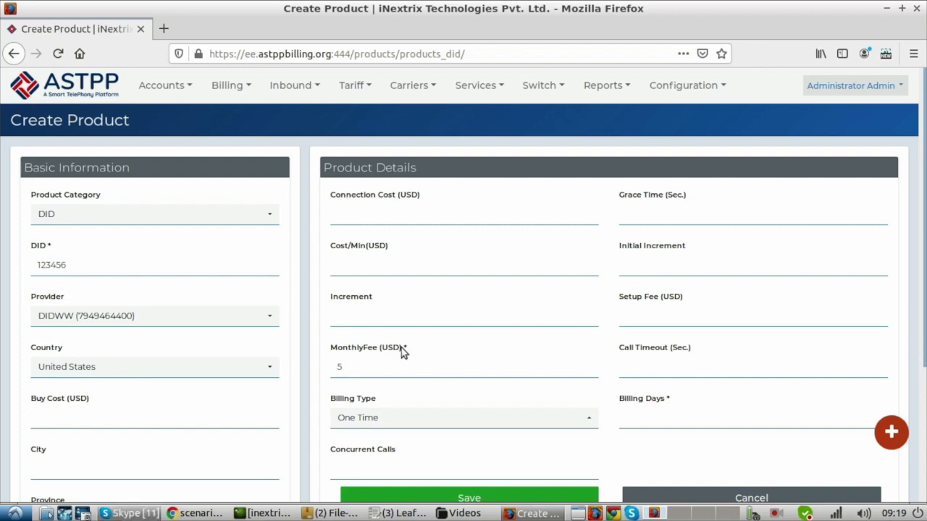
click(365, 369)
- Keep the One Time billing type, set the billing days to 15 and save the DID product
click(588, 420)
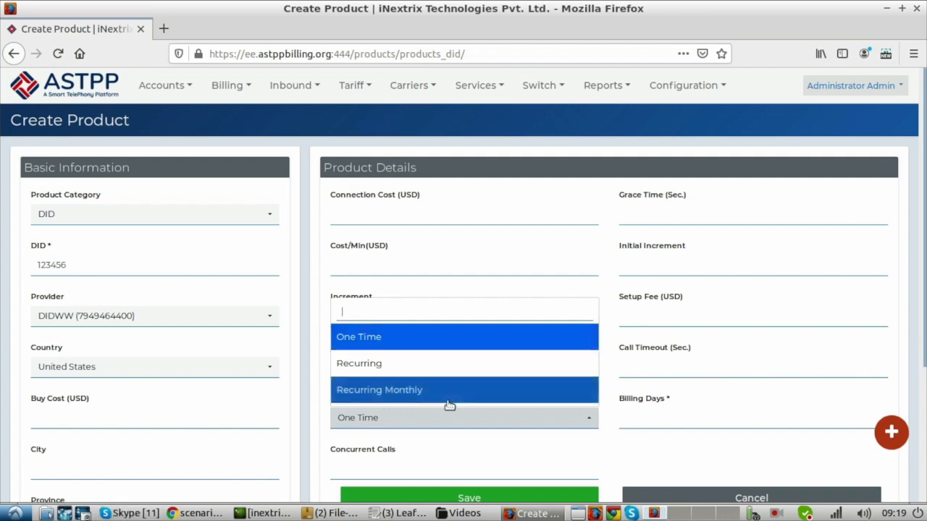
click(638, 412)
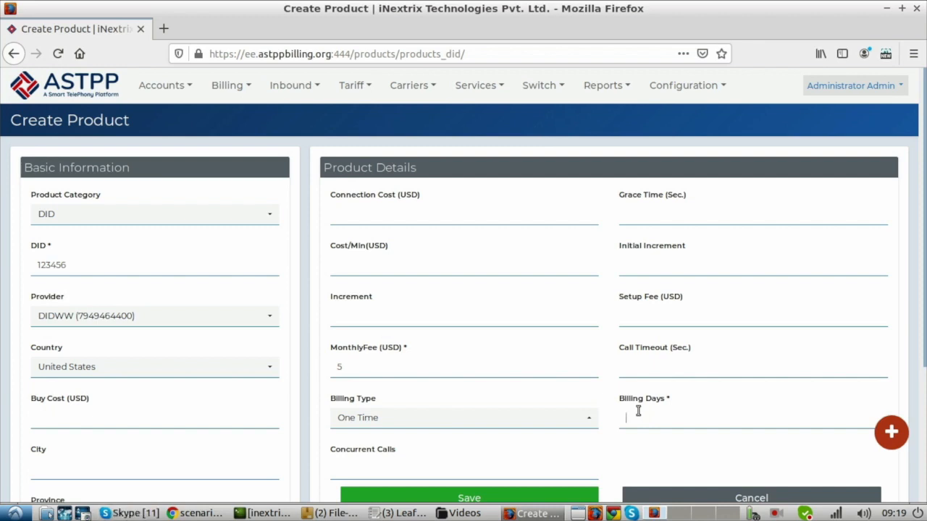
text(15)
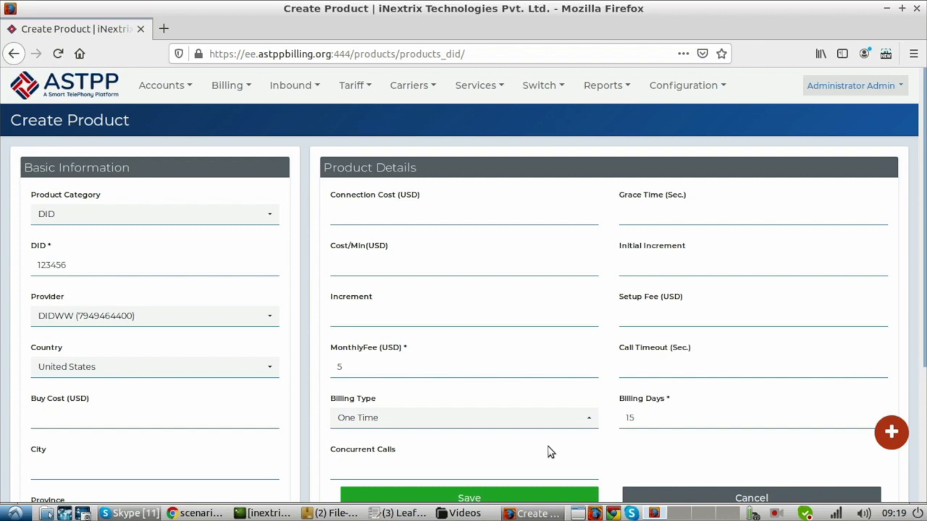
scroll(549, 452, down, 3)
scroll(548, 452, up, 3)
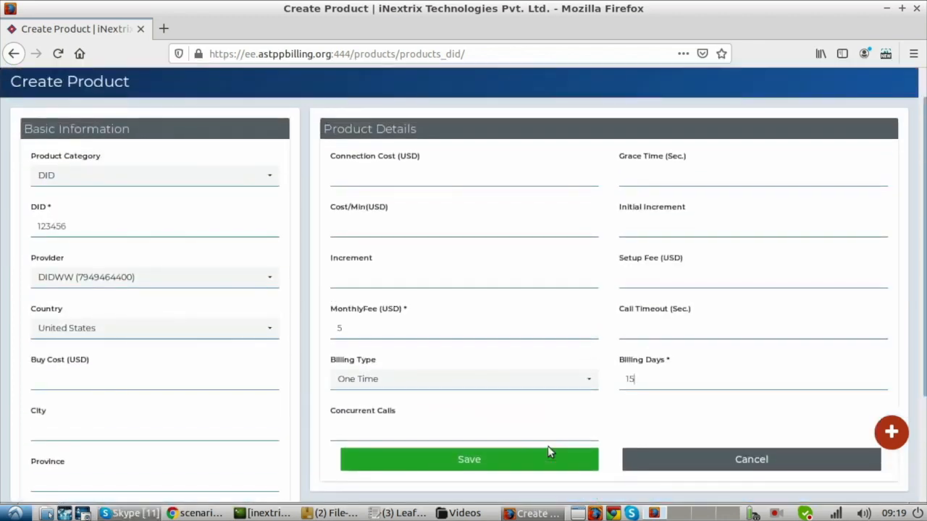
click(488, 460)
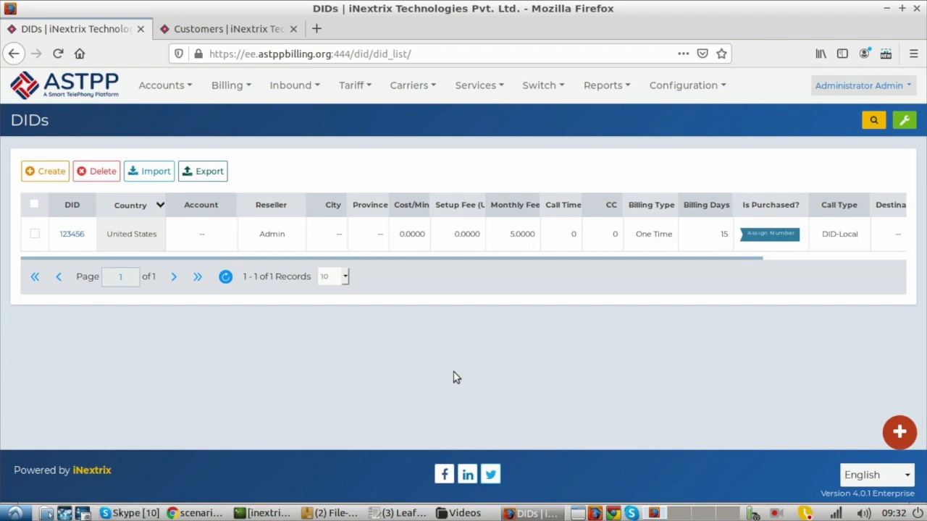
- Open the customers list in a separate browser tab and log in to the portal as the default customer
mouse_move(166, 85)
mouse_move(174, 114)
right_click(297, 149)
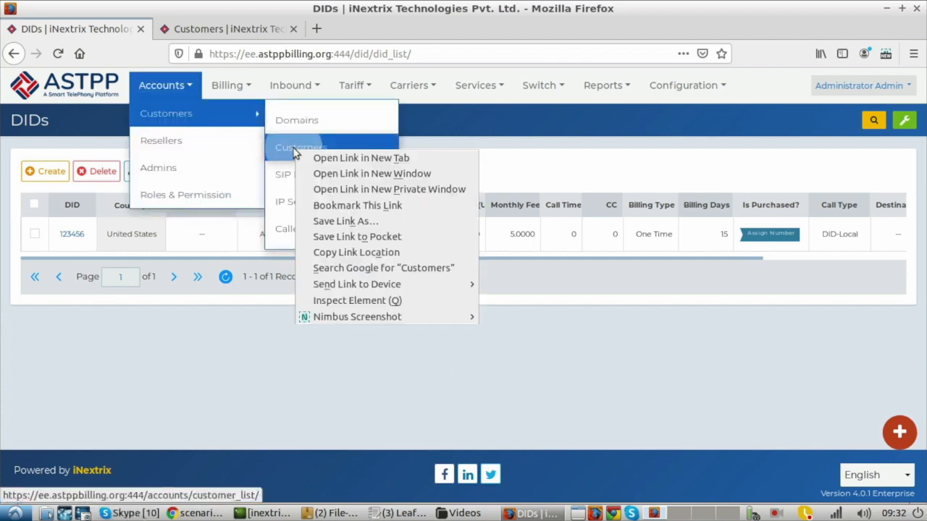
click(321, 156)
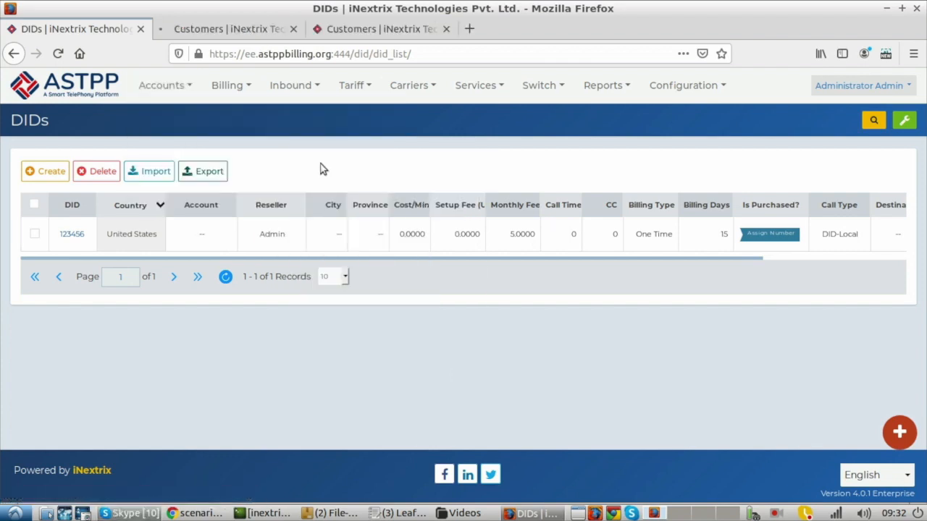
click(237, 37)
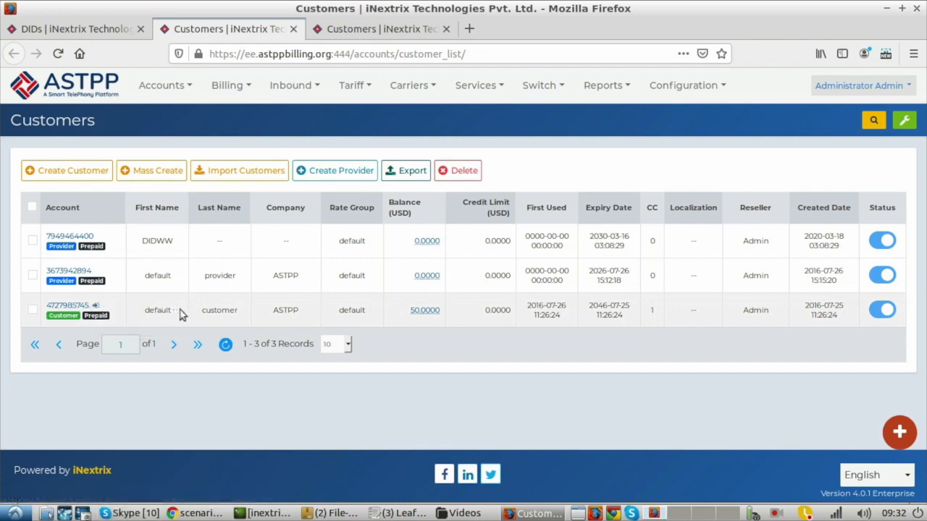
click(97, 306)
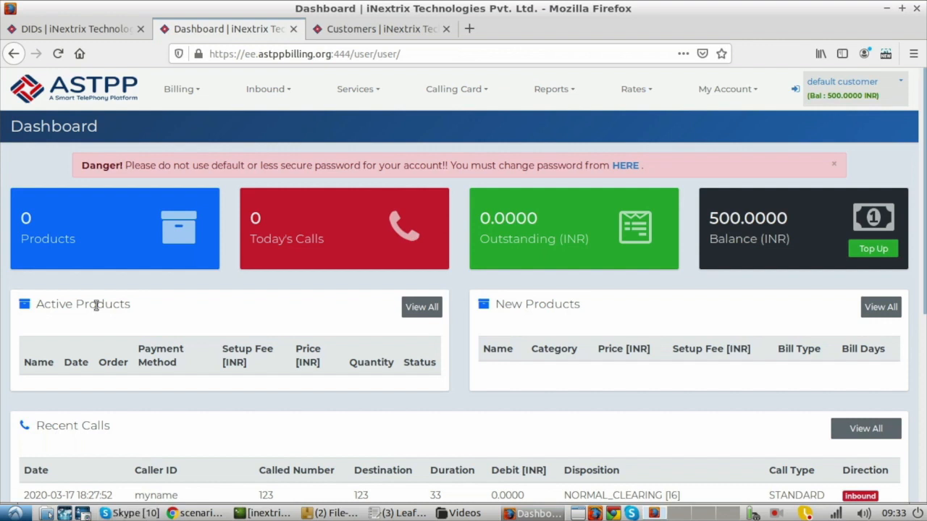
- Open the DID purchase page in the default customer's portal
mouse_move(267, 96)
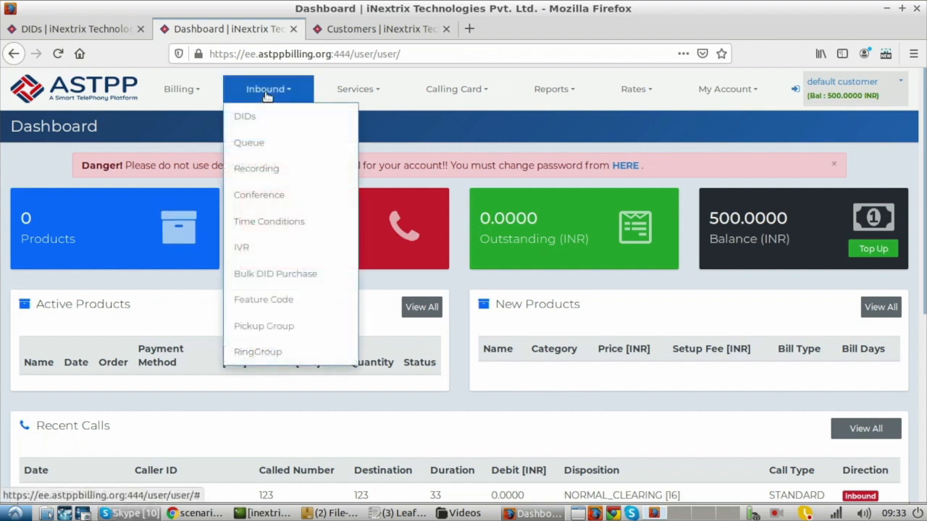
click(254, 114)
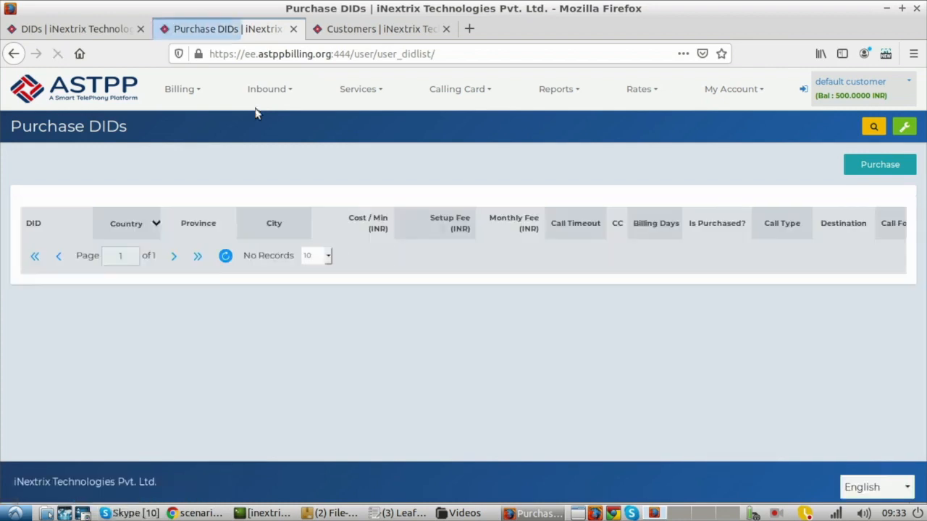
click(103, 35)
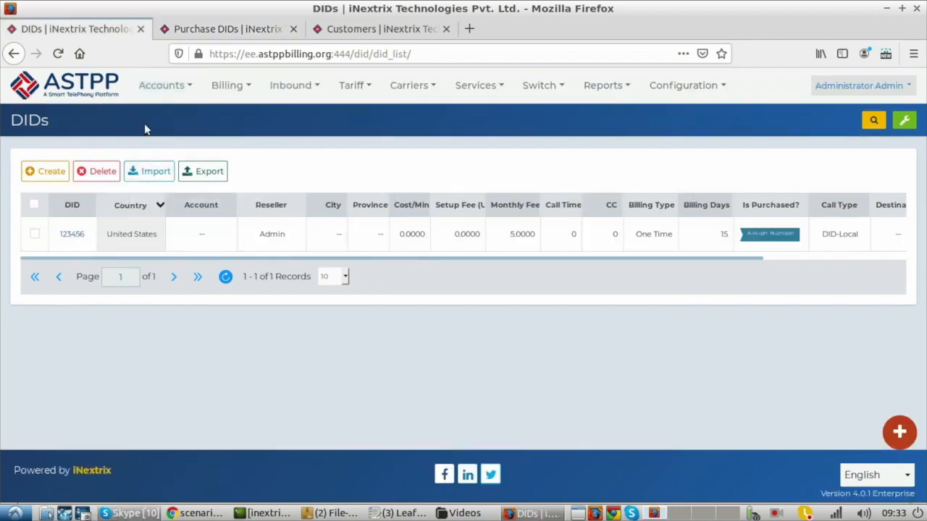
click(190, 85)
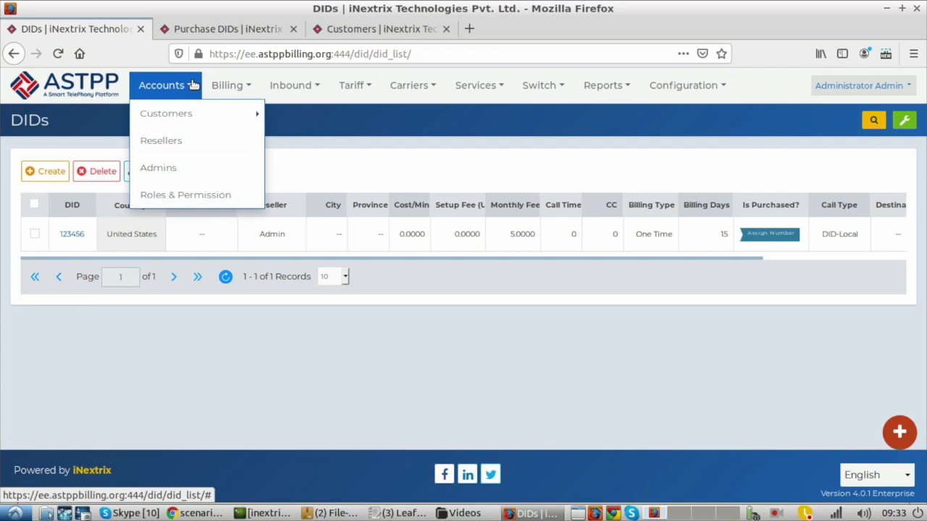
click(221, 33)
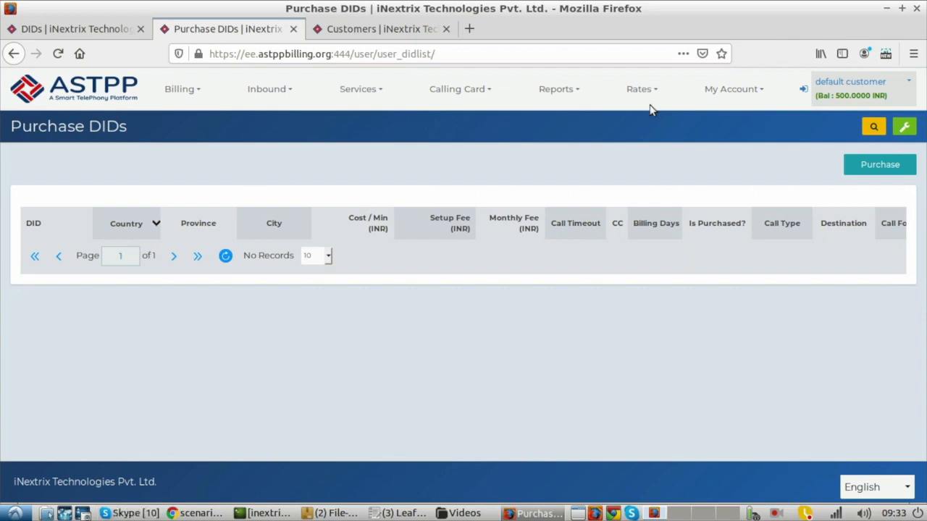
- Purchase the available DID for the default customer with United States as the country, leaving province and city unselected
click(898, 173)
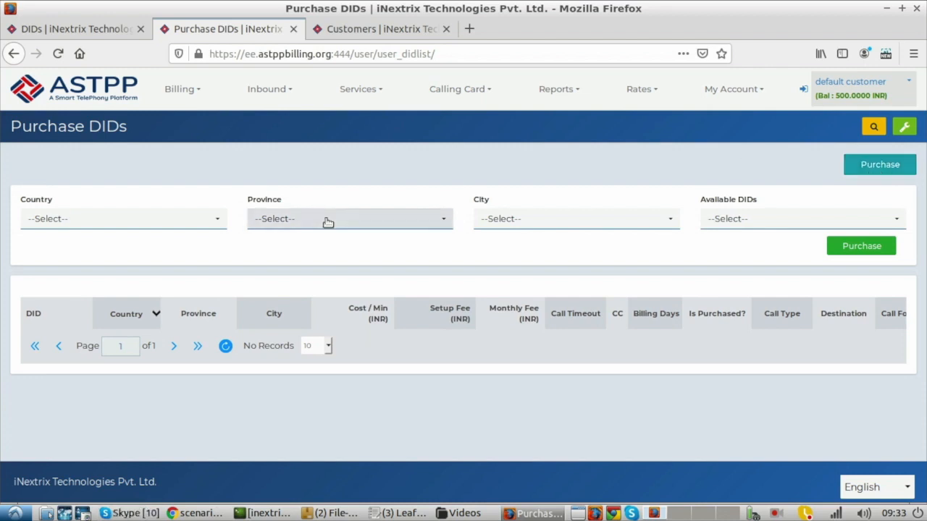
click(123, 218)
text(united)
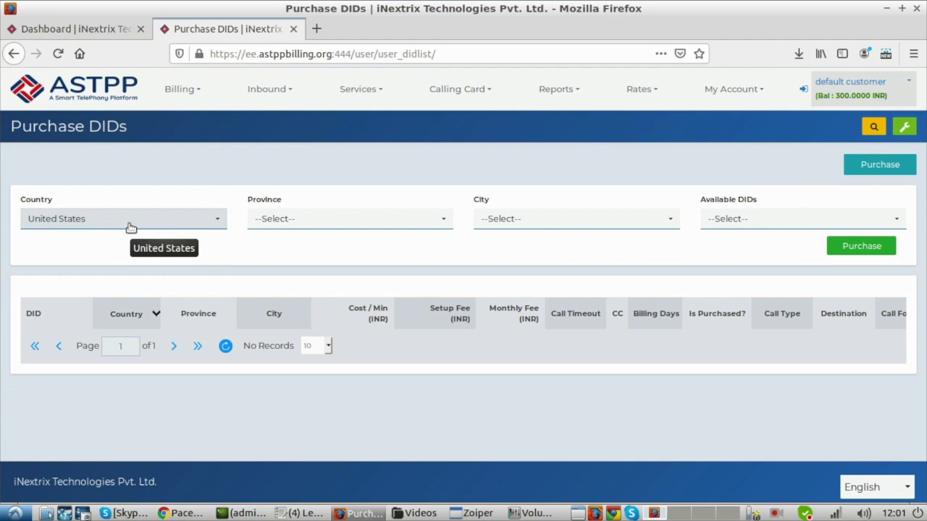
click(745, 220)
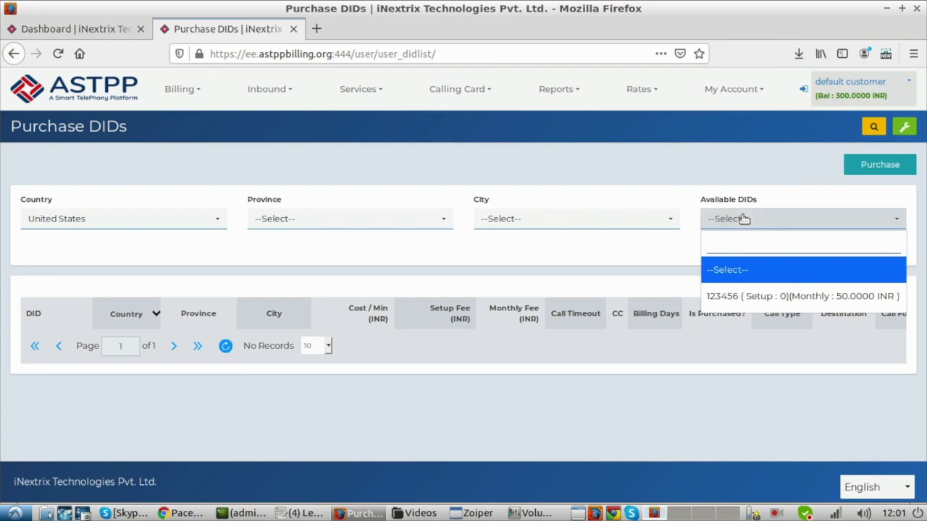
click(743, 296)
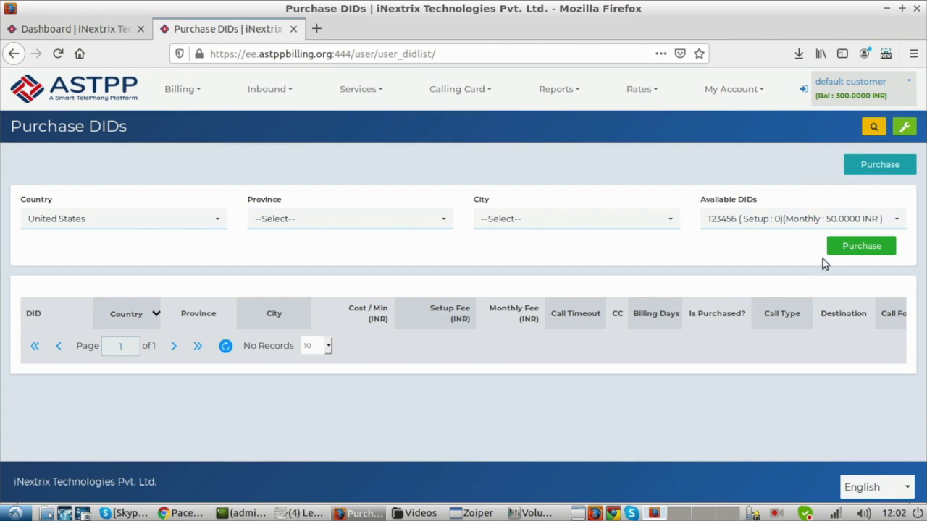
click(840, 248)
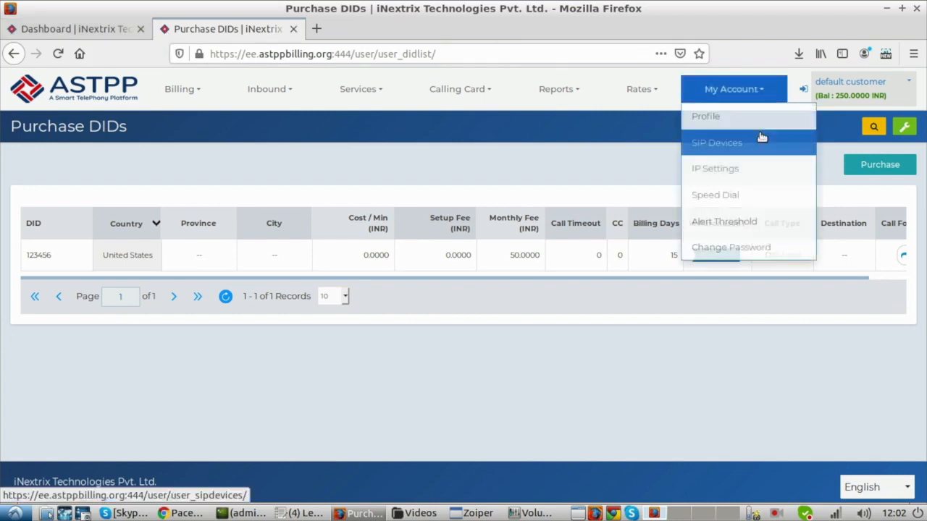
- Return to the admin portal and release the purchased DID from the default customer in the DIDs list
click(806, 90)
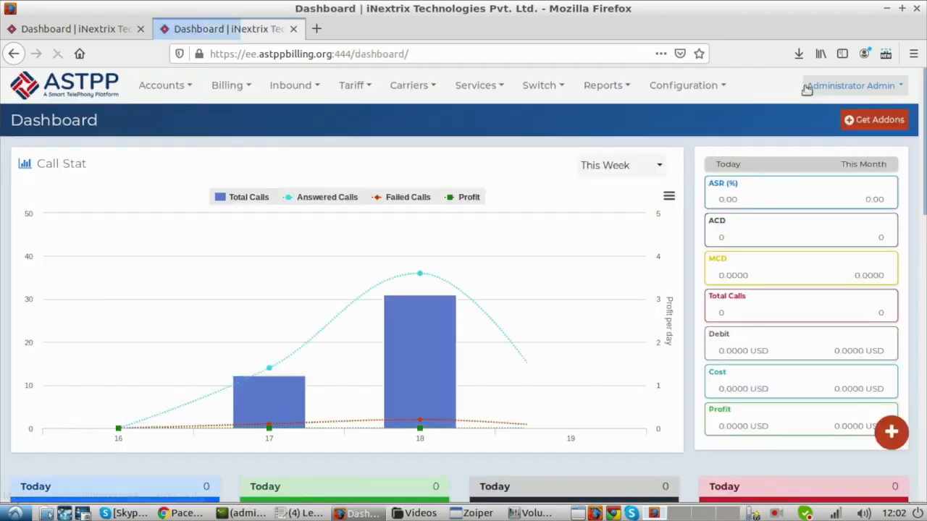
click(311, 94)
click(302, 116)
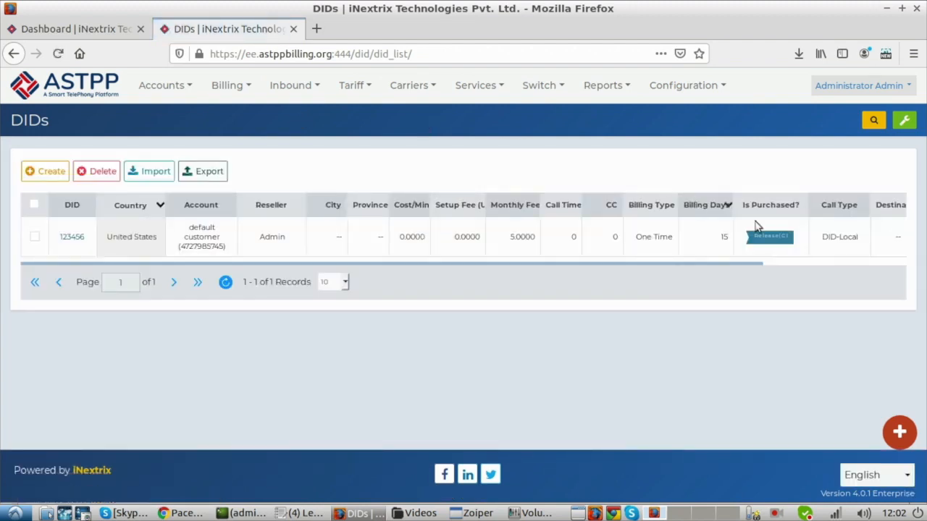
click(770, 239)
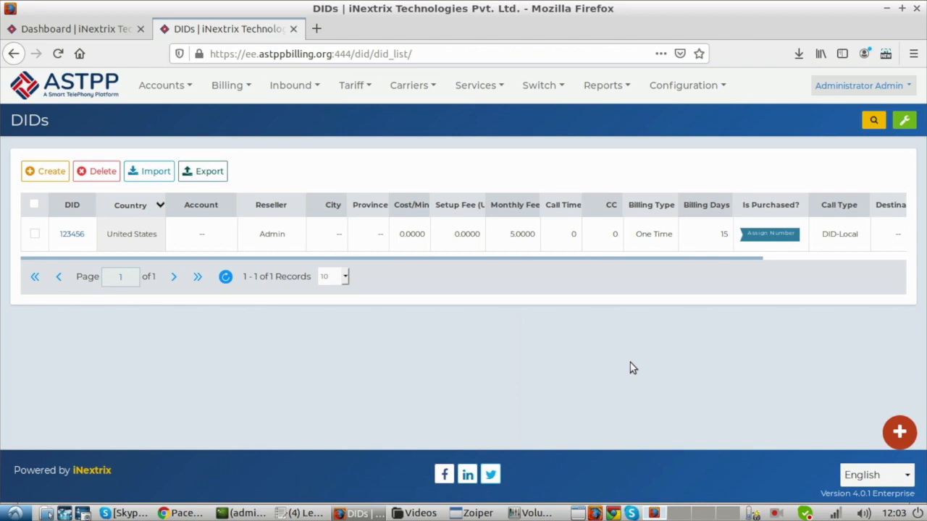
- Assign the released United States DID to the default customer account from the admin DIDs list
click(768, 239)
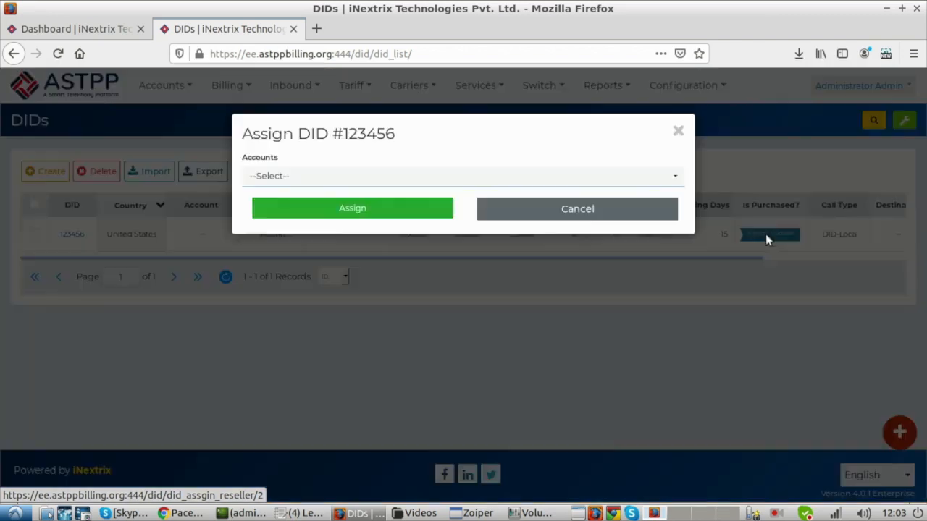
click(579, 178)
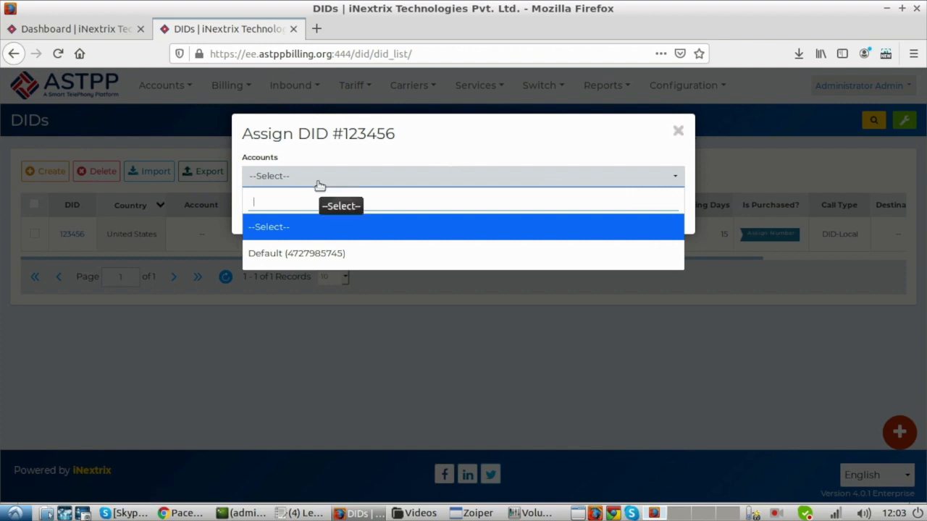
click(312, 246)
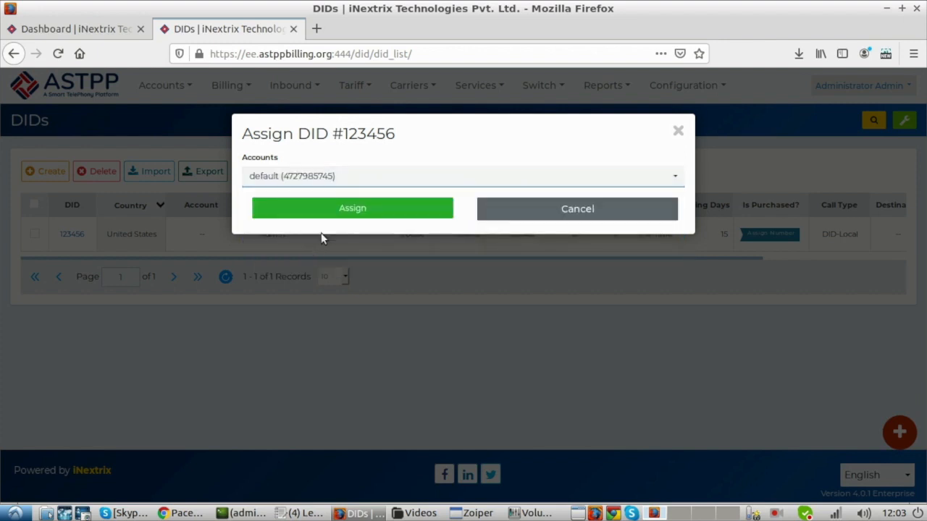
click(341, 210)
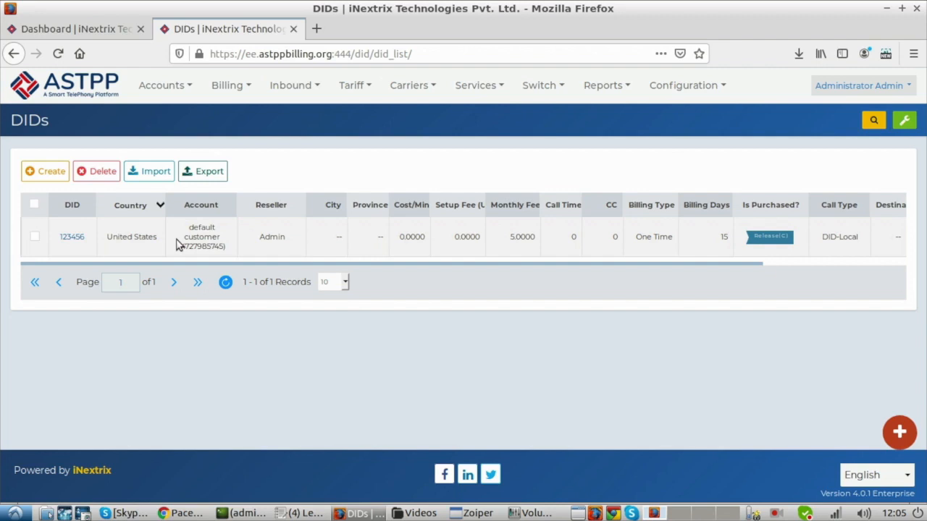
- Open the forwarding destination settings of the assigned DID and review the available call types
drag(201, 265, 218, 266)
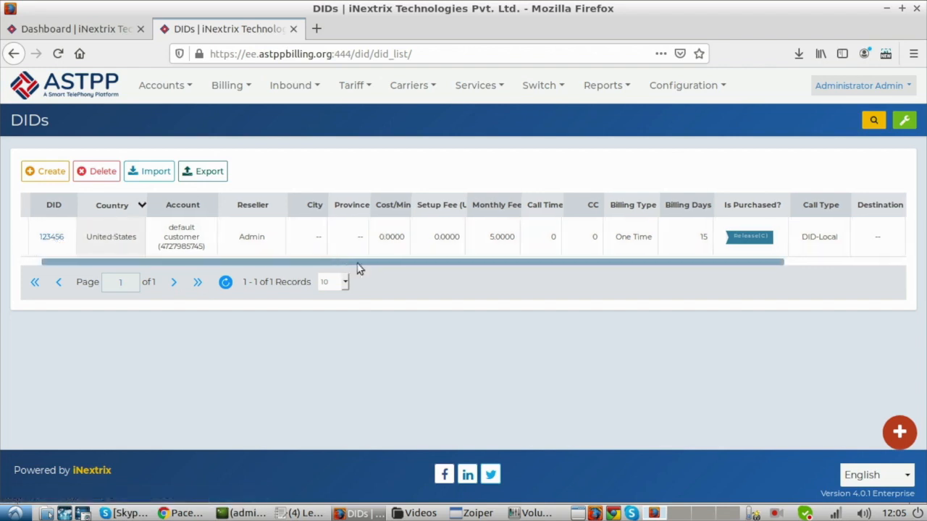
drag(345, 268, 568, 270)
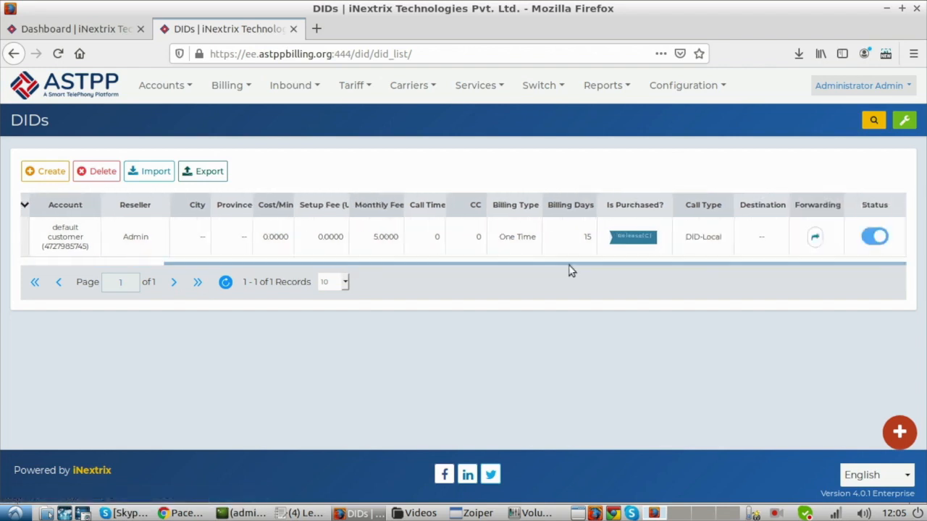
click(816, 236)
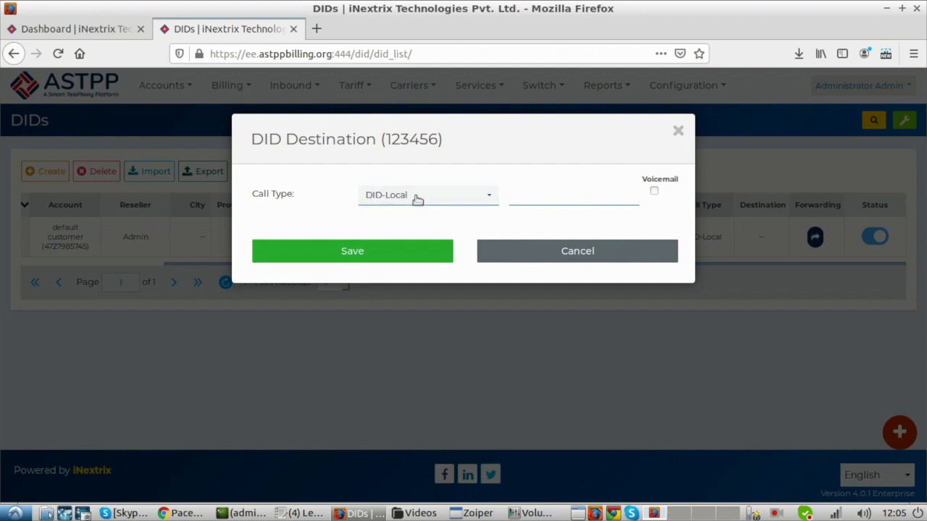
click(424, 195)
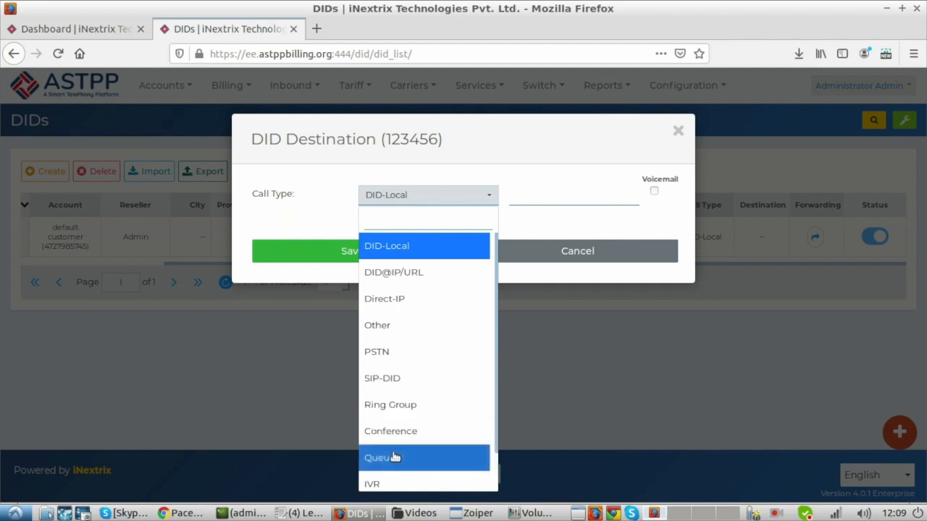
scroll(495, 391, down, 2)
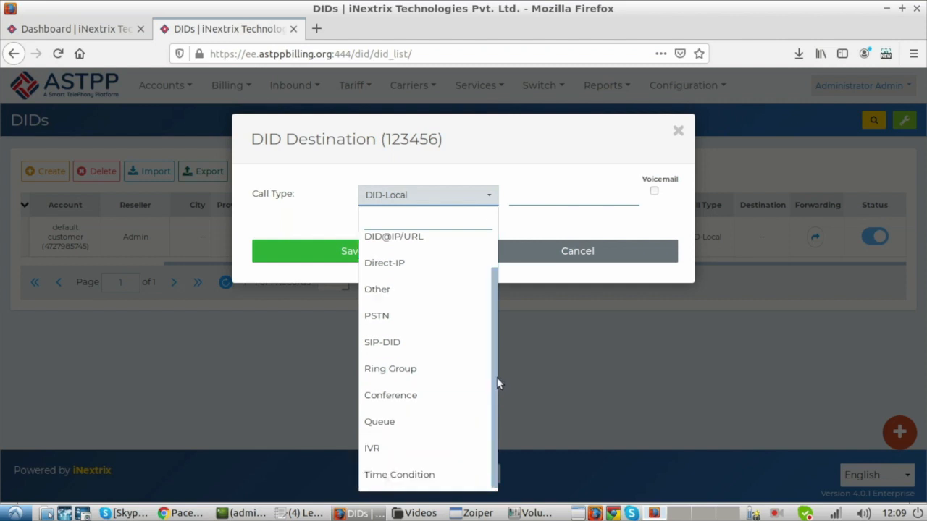
scroll(492, 330, up, 2)
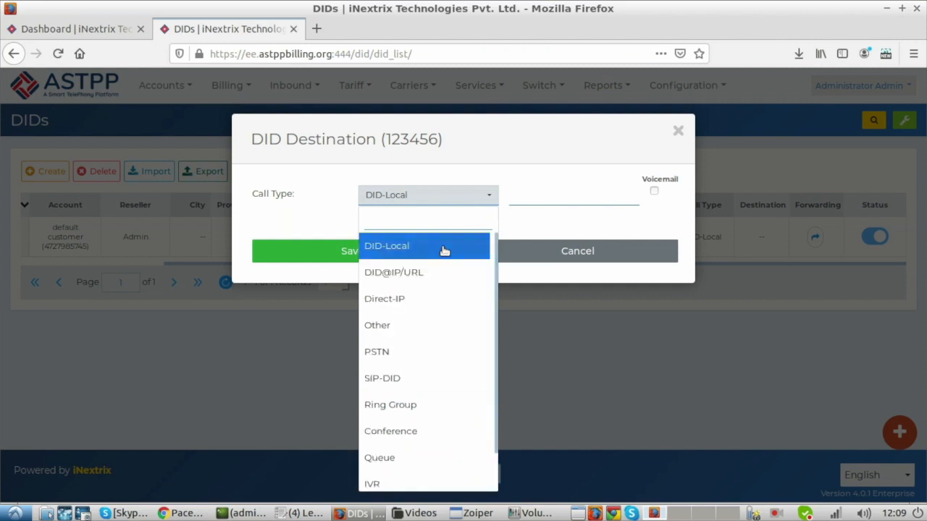
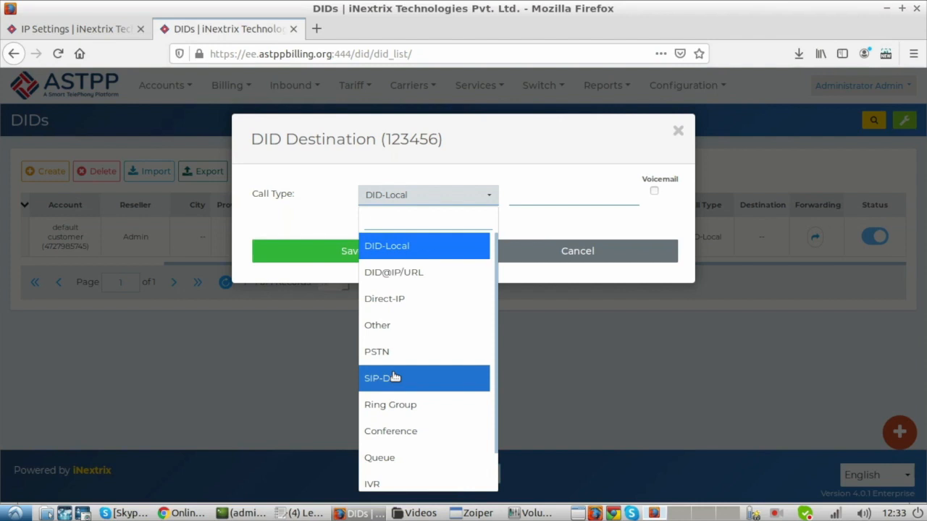
- Check the call type notes in the Chrome notepad, return to Firefox, and select SIP-DID as the DID's call type
click(183, 514)
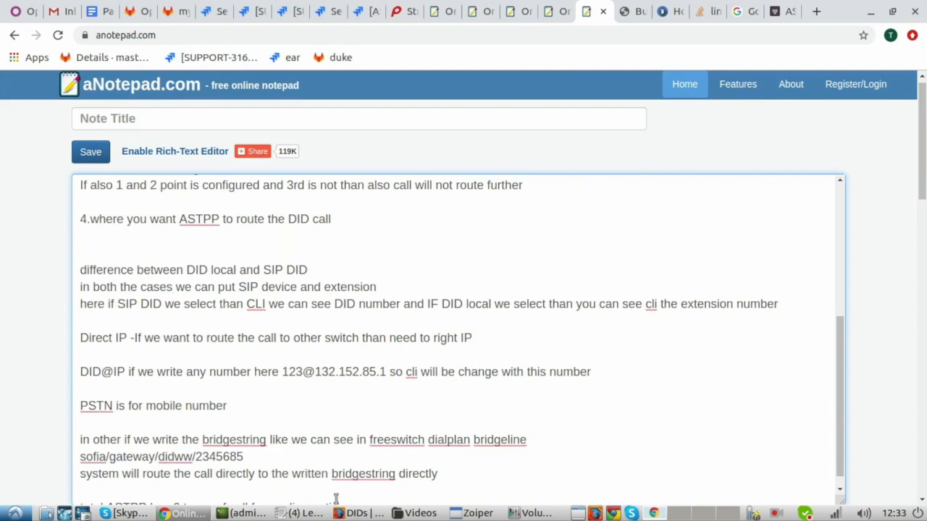
click(359, 513)
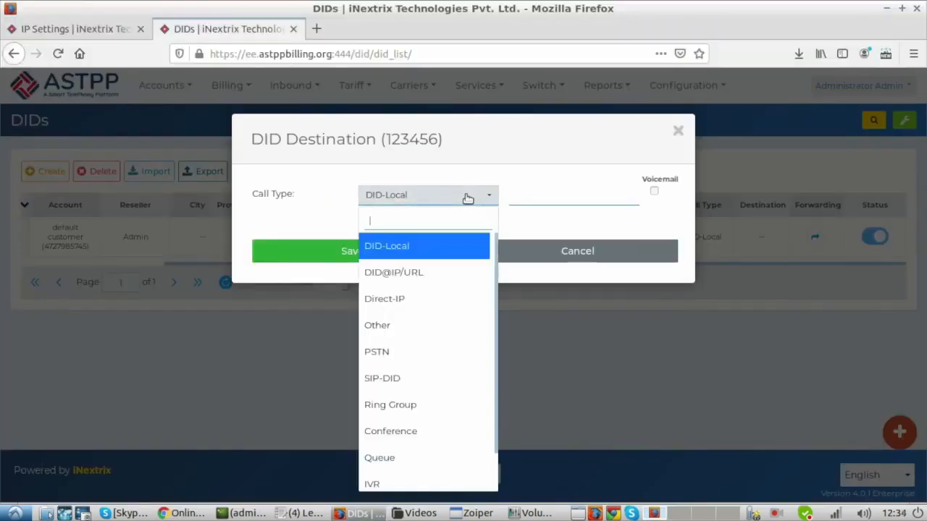
click(411, 378)
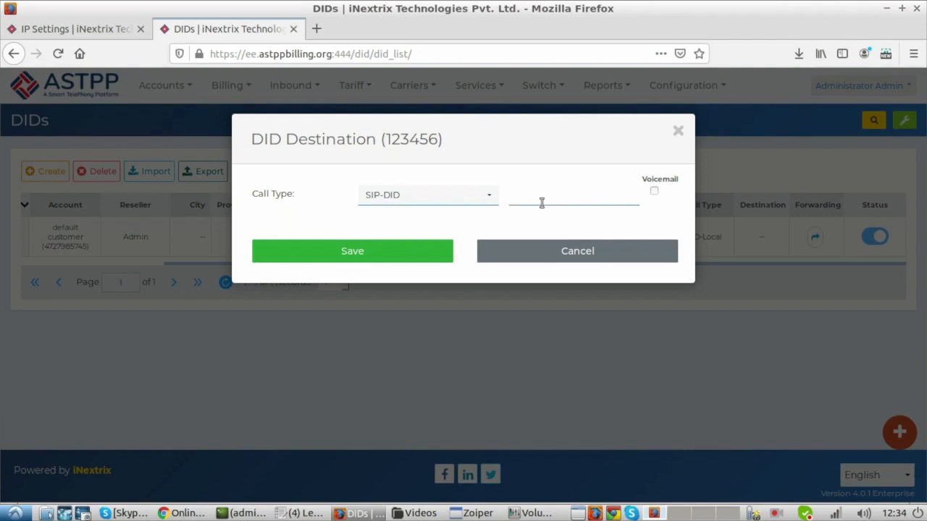
- Open the default customer's SIP devices in the other ASTPP tab and copy the first device's username
click(55, 33)
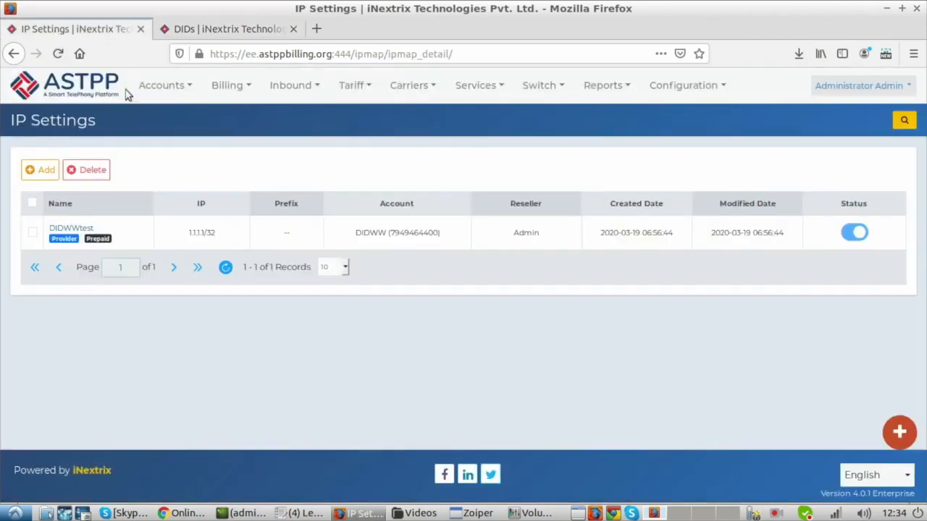
mouse_move(165, 86)
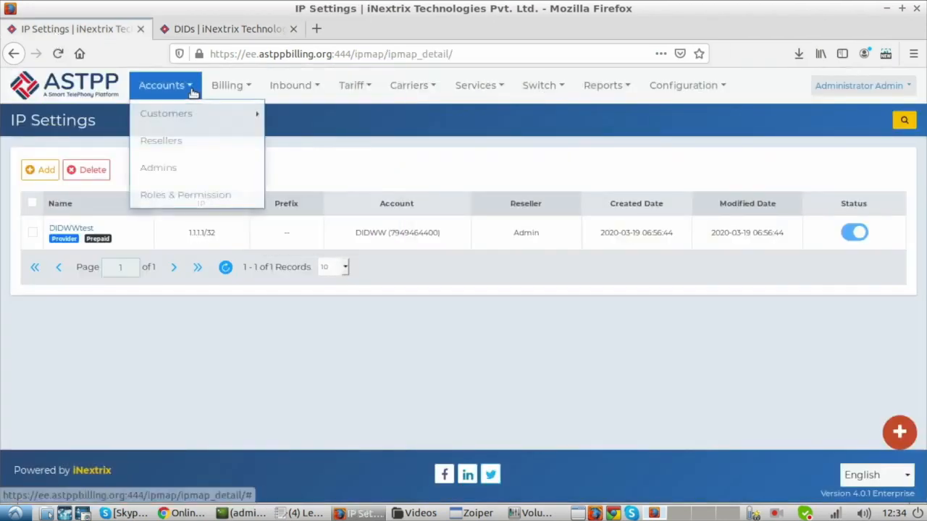
mouse_move(189, 114)
click(297, 148)
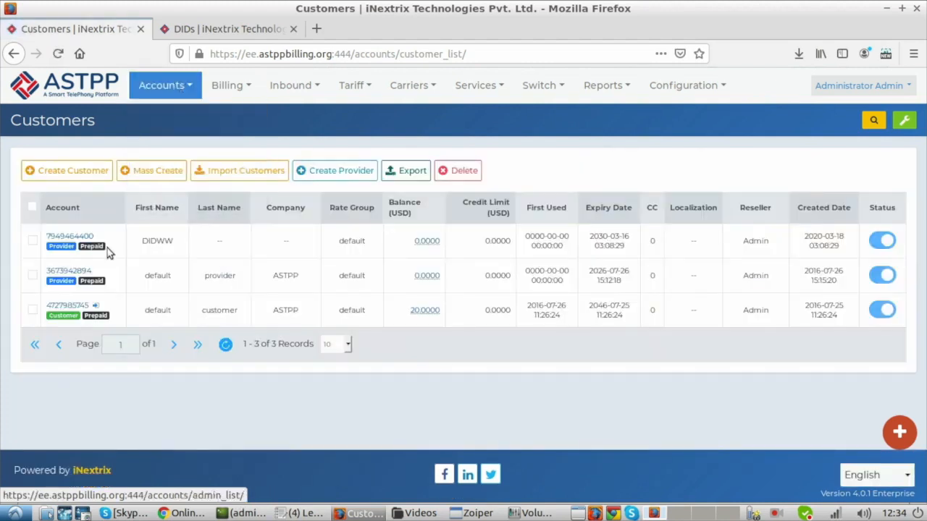
click(72, 305)
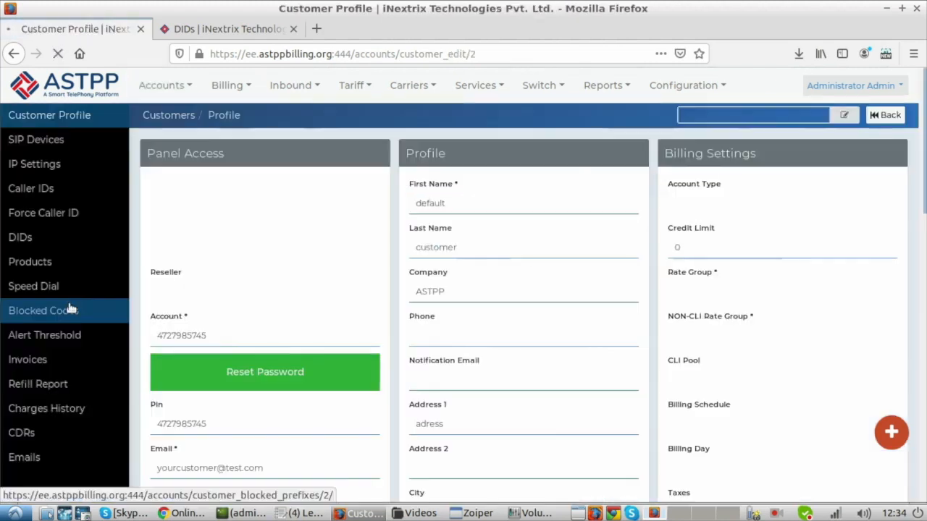
click(47, 145)
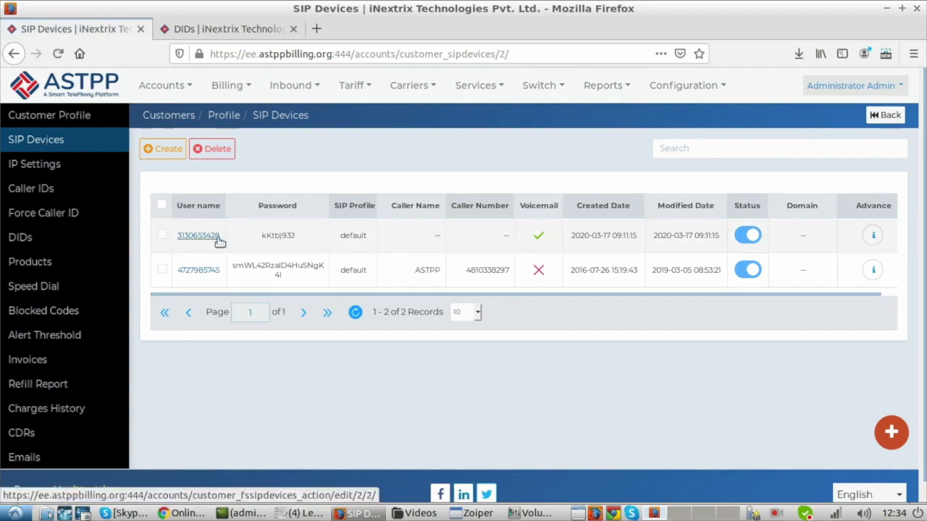
drag(221, 239, 176, 242)
key(ctrl+c)
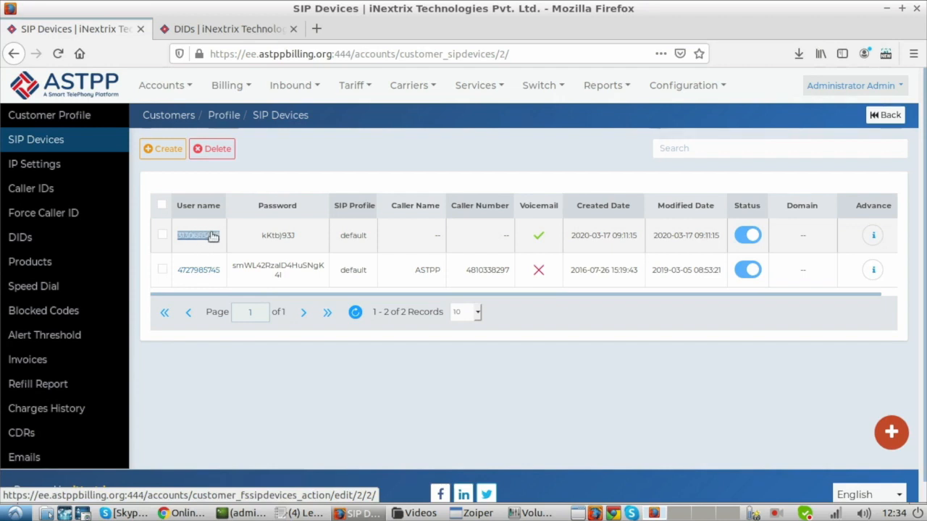
- Return to the DID Destination dialog and paste the copied SIP device username as the SIP-DID destination
click(265, 34)
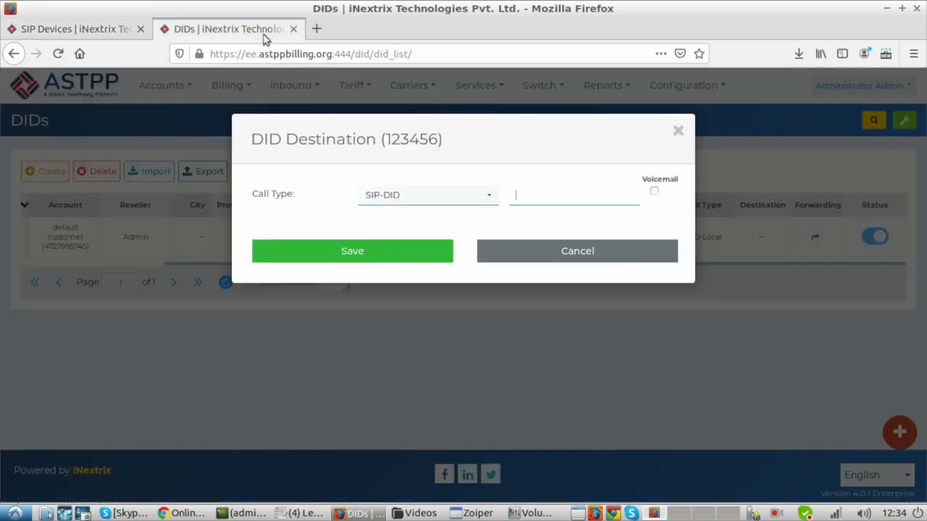
click(543, 203)
key(ctrl+v)
- Change the call type to DID-Local and enter the same copied SIP device username as its destination
click(400, 197)
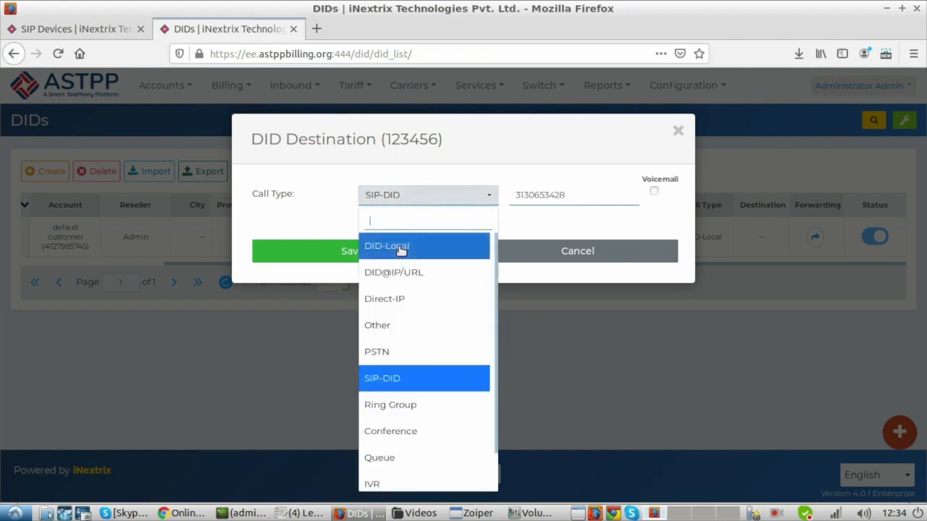
click(400, 247)
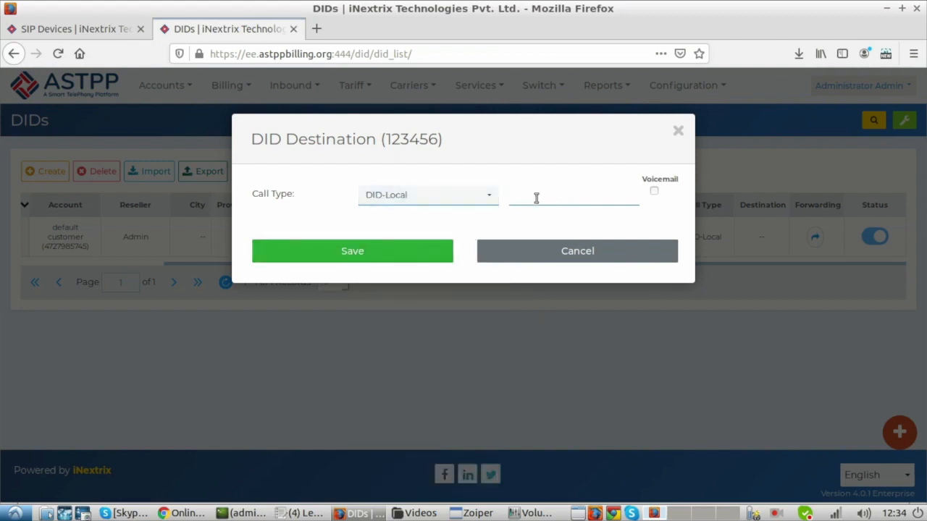
key(ctrl+v)
- Consult the notes in Chrome, return to Firefox, and set the DID's call type to Direct-IP with destination 1.1.1.1
click(181, 513)
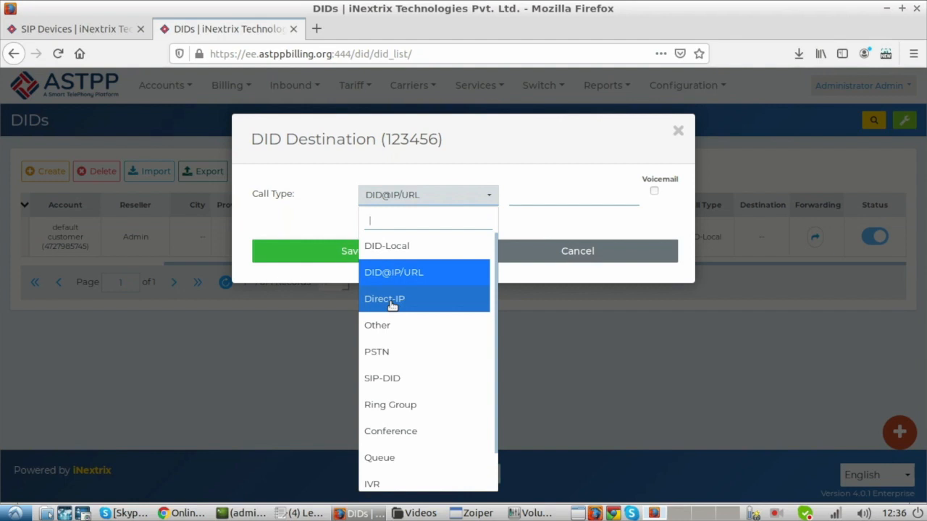
click(185, 513)
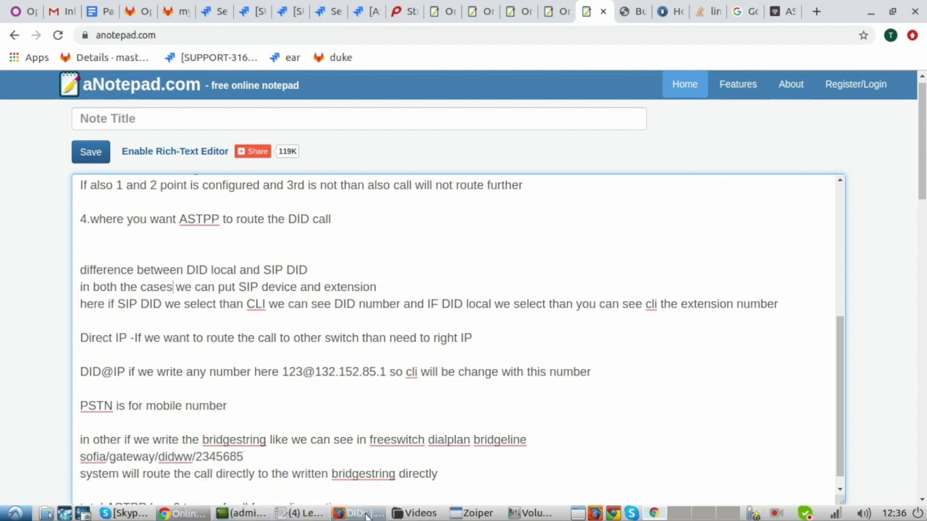
click(360, 512)
click(394, 300)
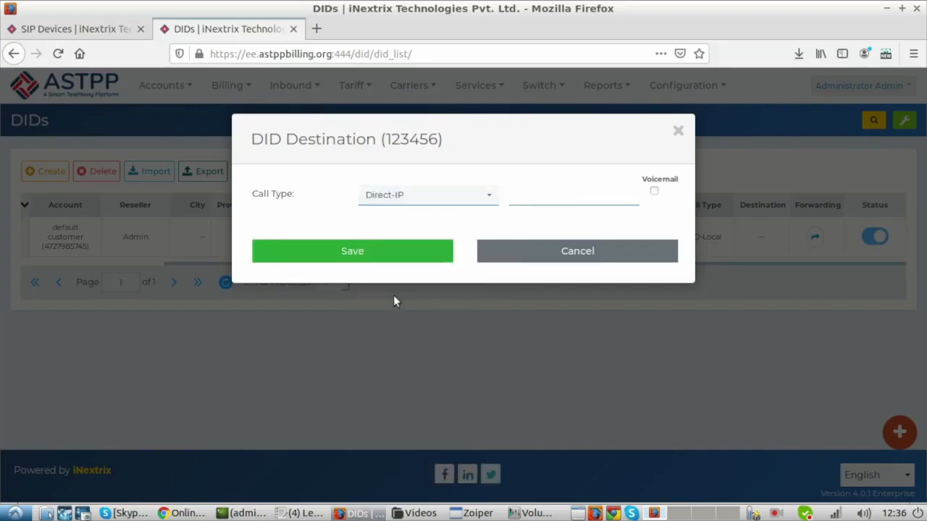
click(531, 200)
text(1.1.1.1)
click(384, 251)
click(388, 197)
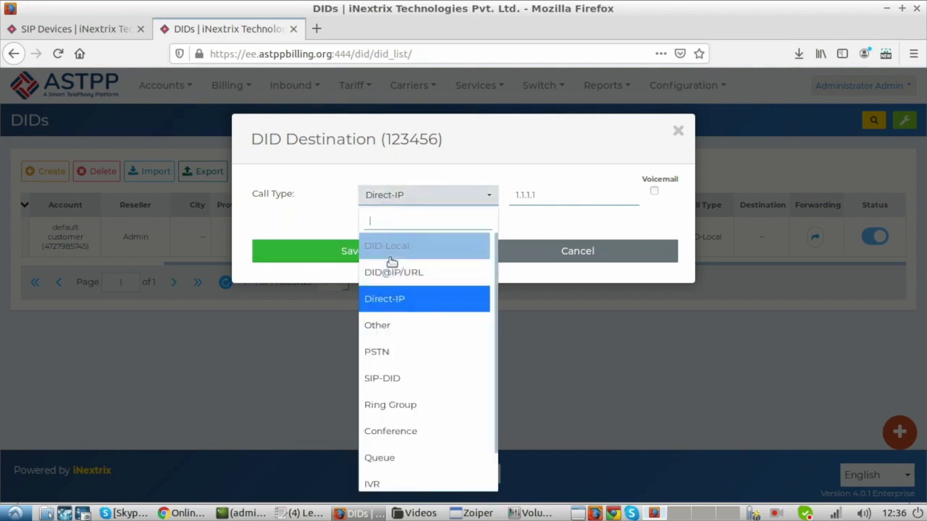
click(391, 272)
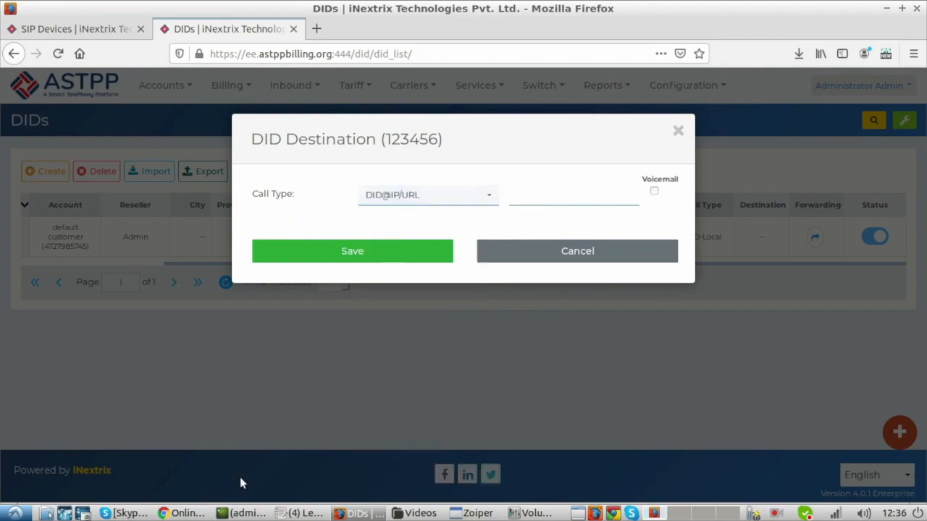
click(182, 512)
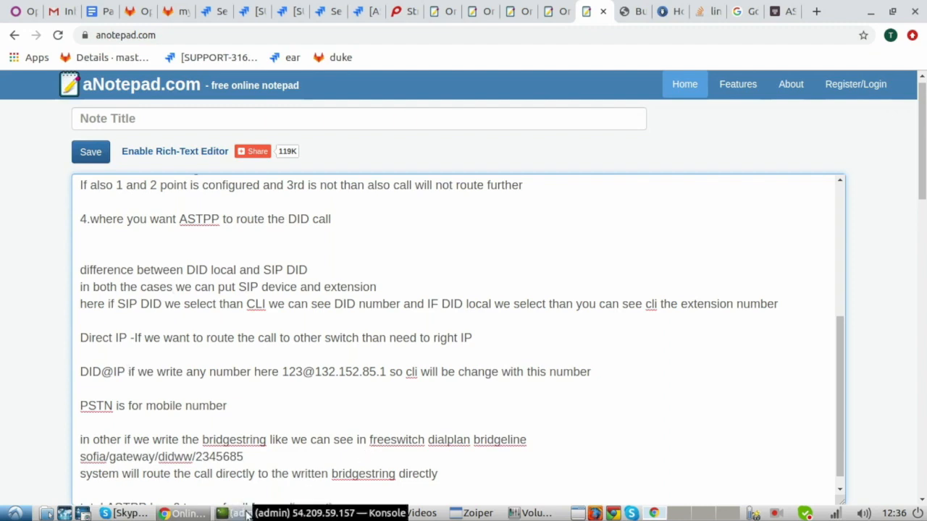
click(355, 513)
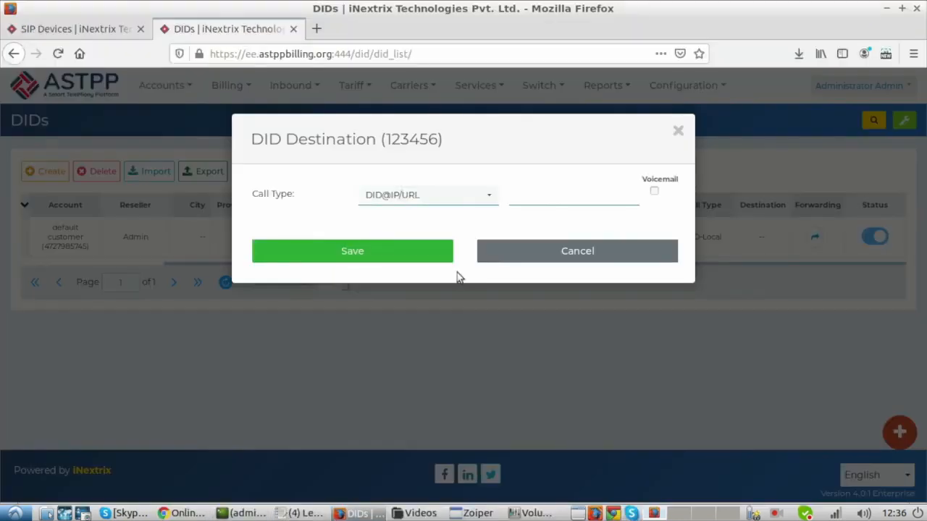
click(532, 195)
text(123)
text(45)
text(.1.1)
text(.1.1)
- Review the DID@IP note in Chrome and, back in Firefox, replace the destination's number before the @ with 39547
click(190, 514)
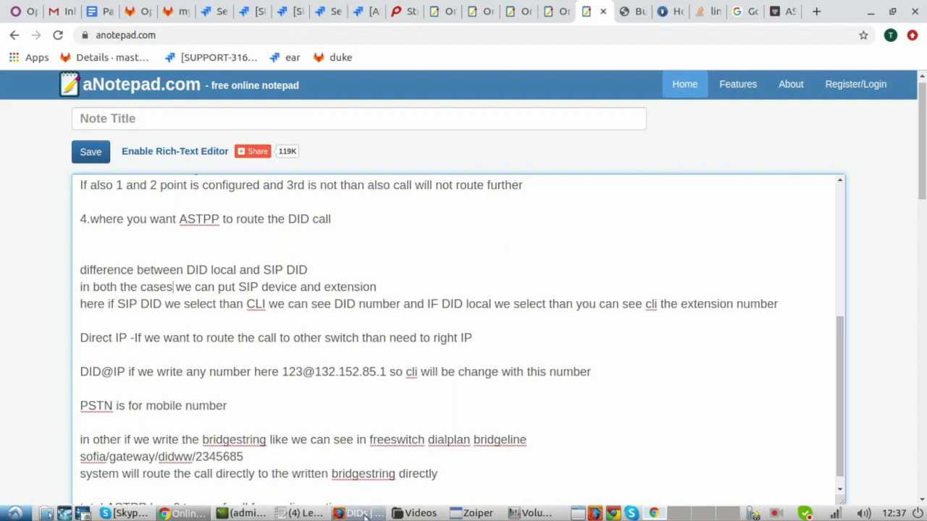
click(365, 514)
drag(533, 194, 513, 194)
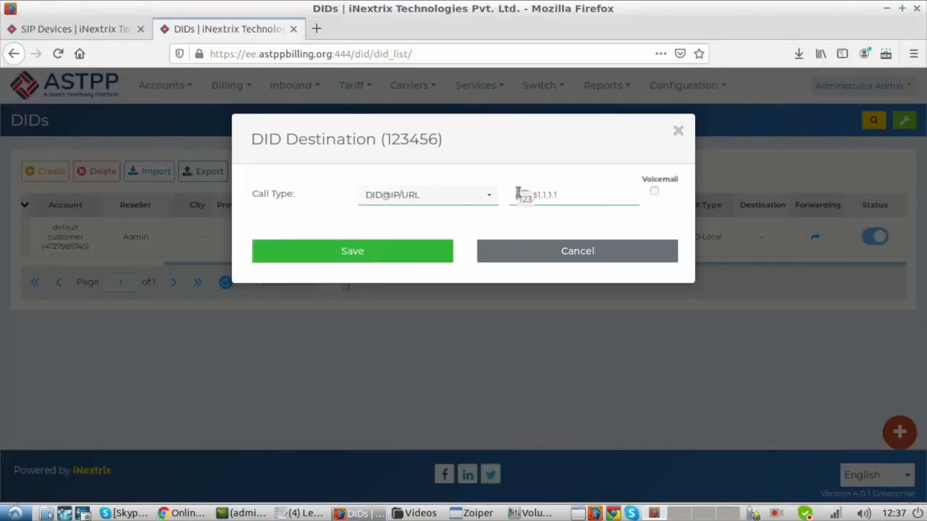
click(519, 194)
key(Delete)
key(Delete)
key(Delete)
text(19547)
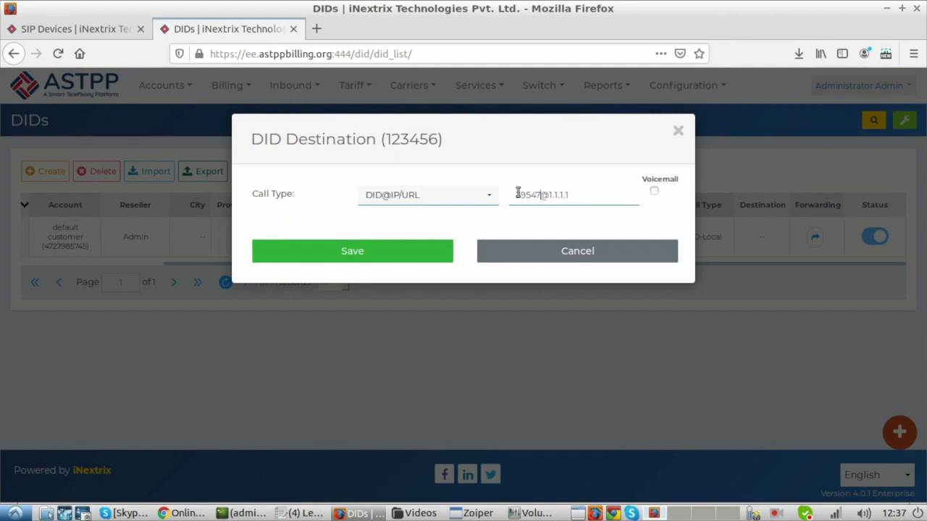
- Switch the call type back to Direct-IP with destination 1.1.1.1, and reselect DID@IP/URL for comparison
click(439, 197)
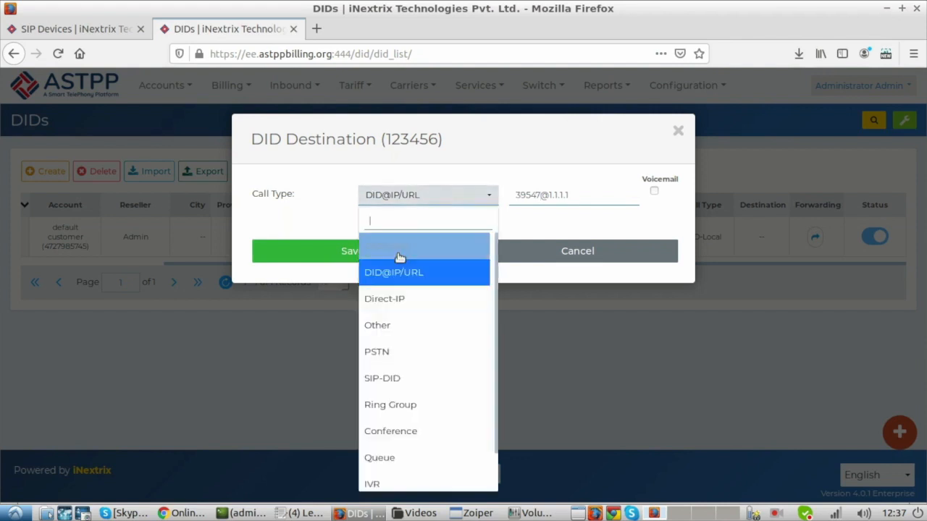
click(386, 295)
text(1.1)
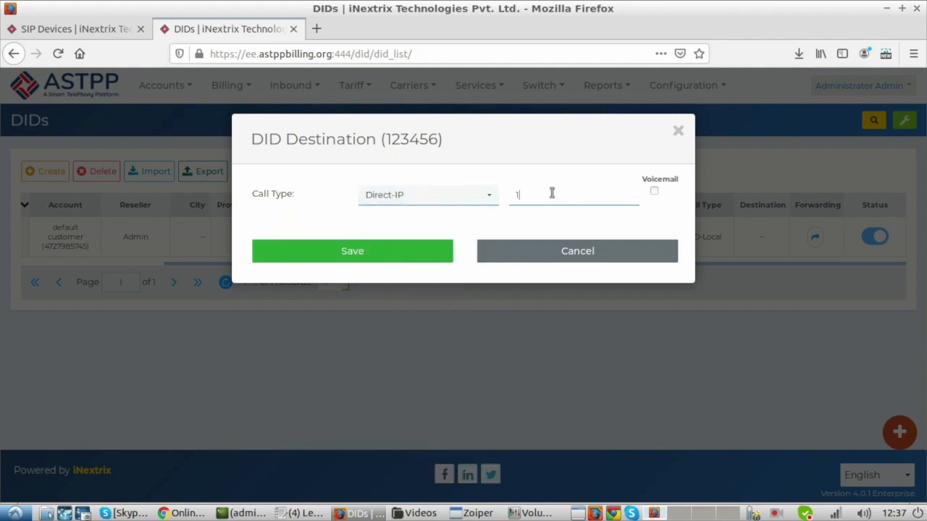
text(.1.1)
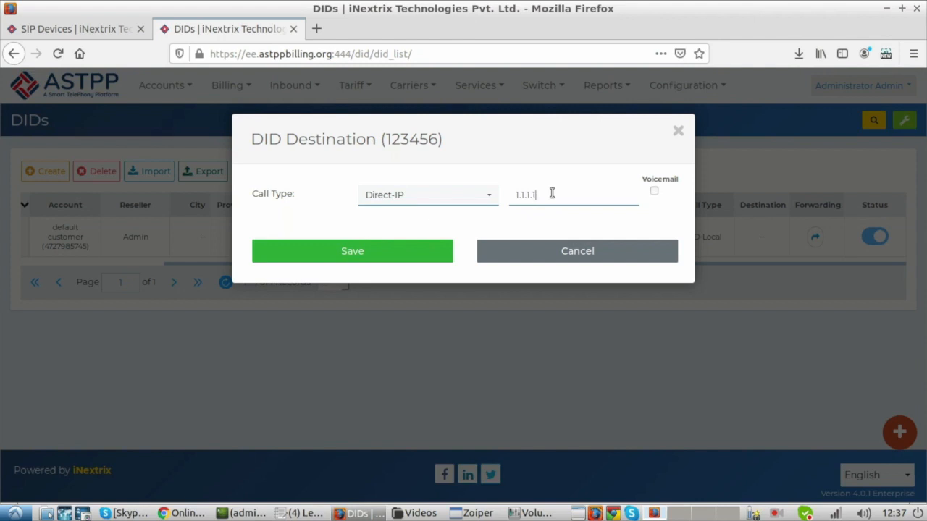
click(450, 204)
click(399, 272)
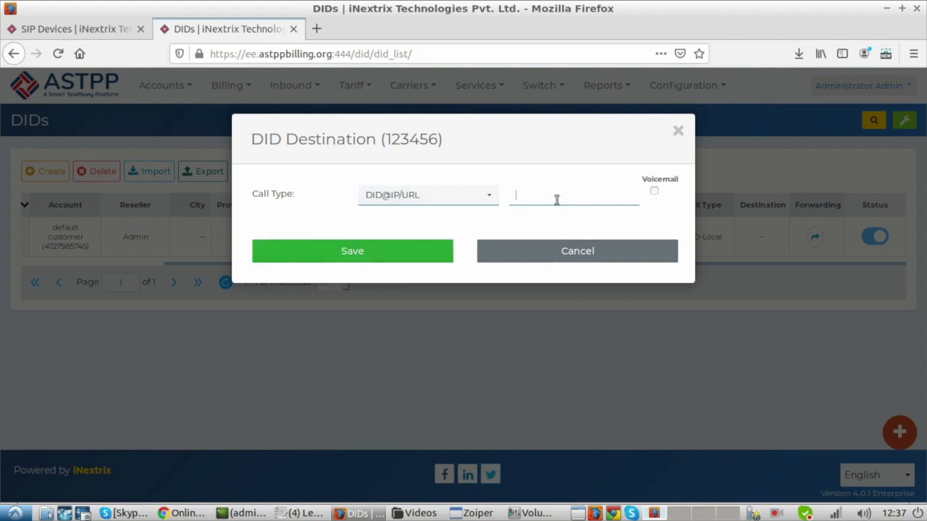
- Set the call type to PSTN with an empty destination, and check the PSTN note in Chrome before returning to Firefox
click(463, 201)
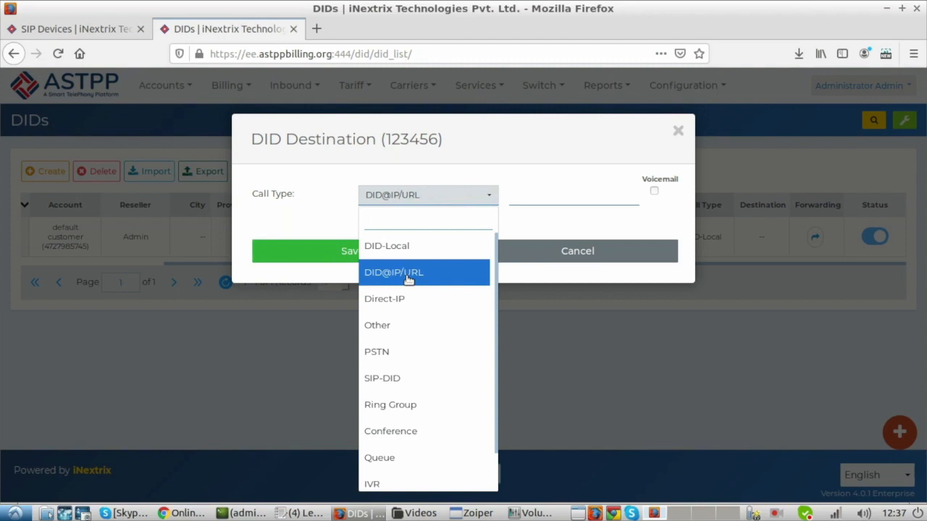
click(384, 351)
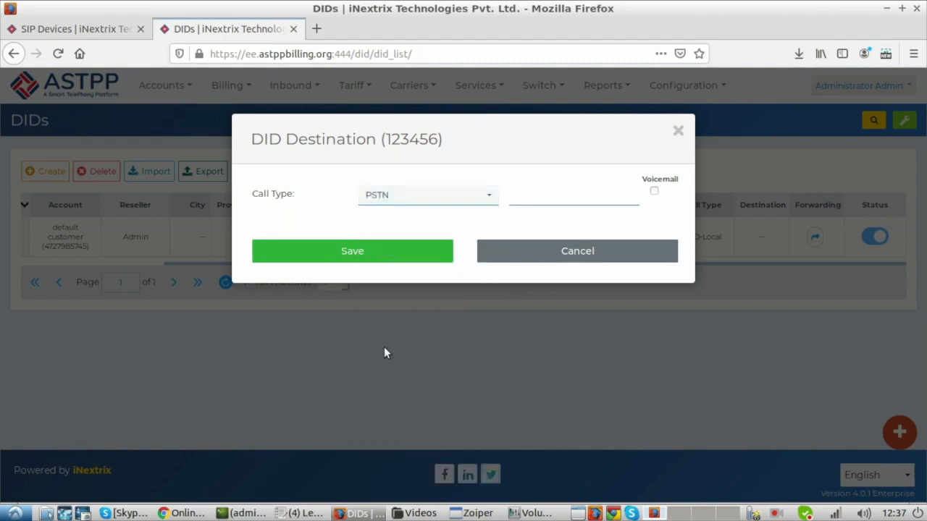
click(529, 201)
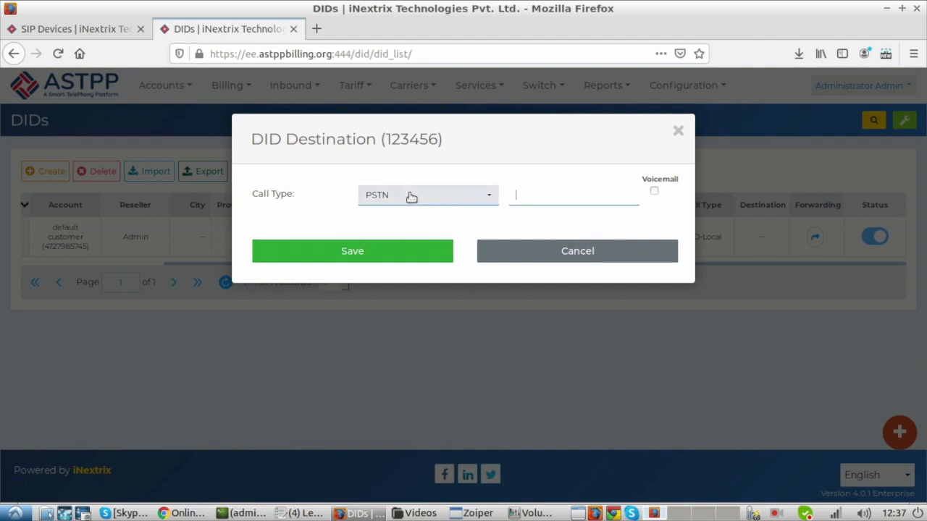
click(182, 513)
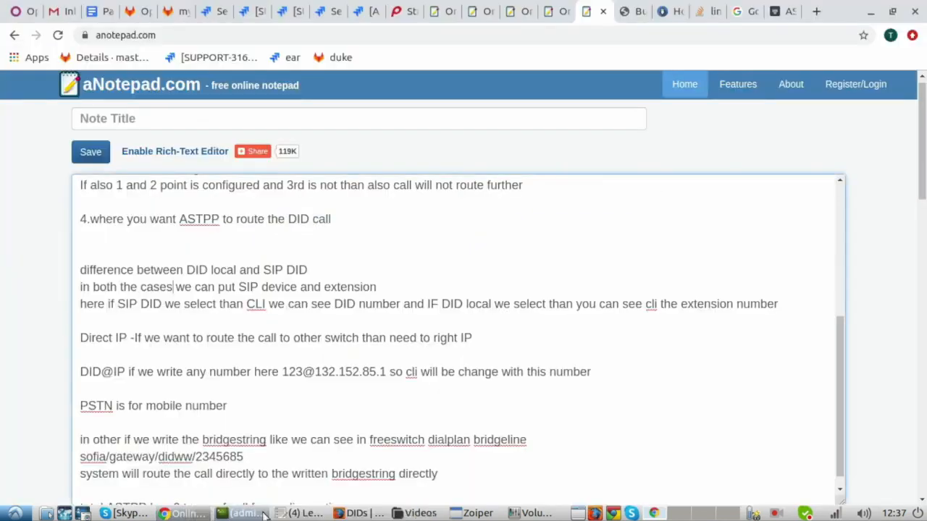
click(357, 513)
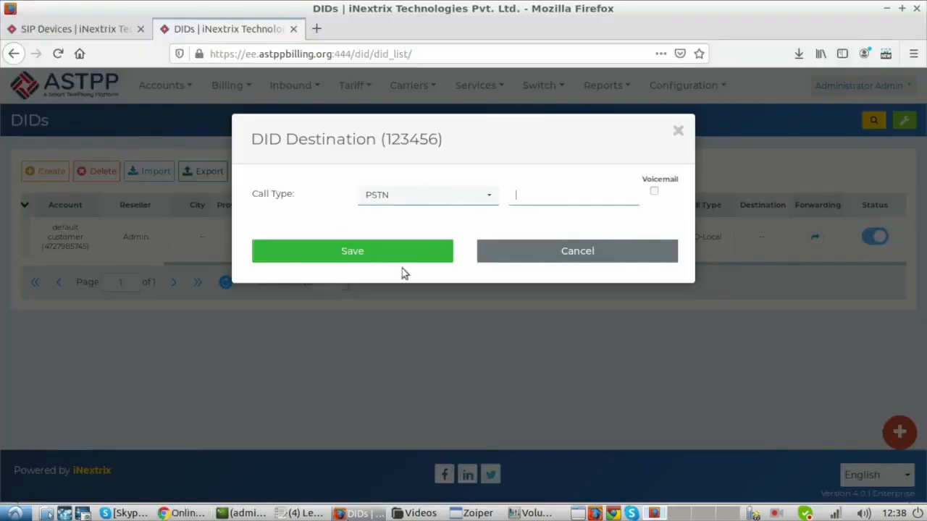
- Set the call type to Other and check the note on bridge strings in Chrome before returning to Firefox
click(430, 194)
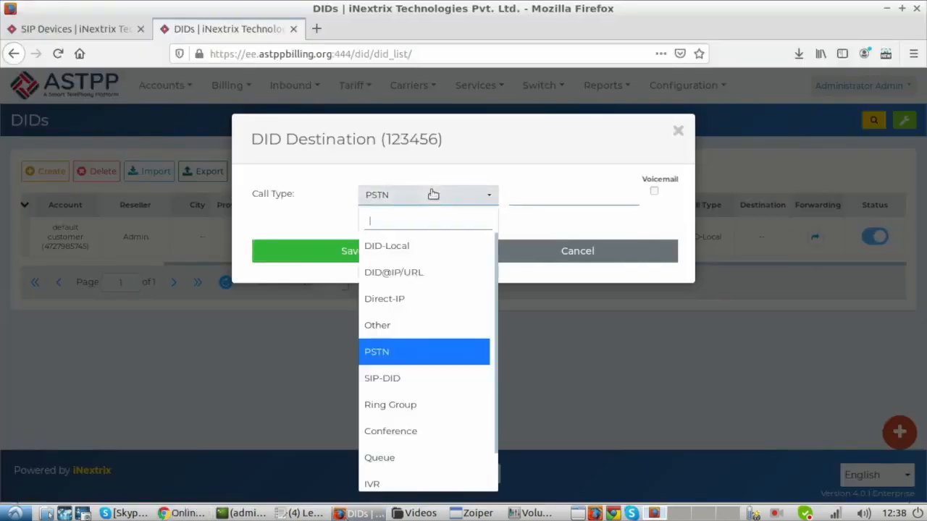
click(389, 325)
click(187, 513)
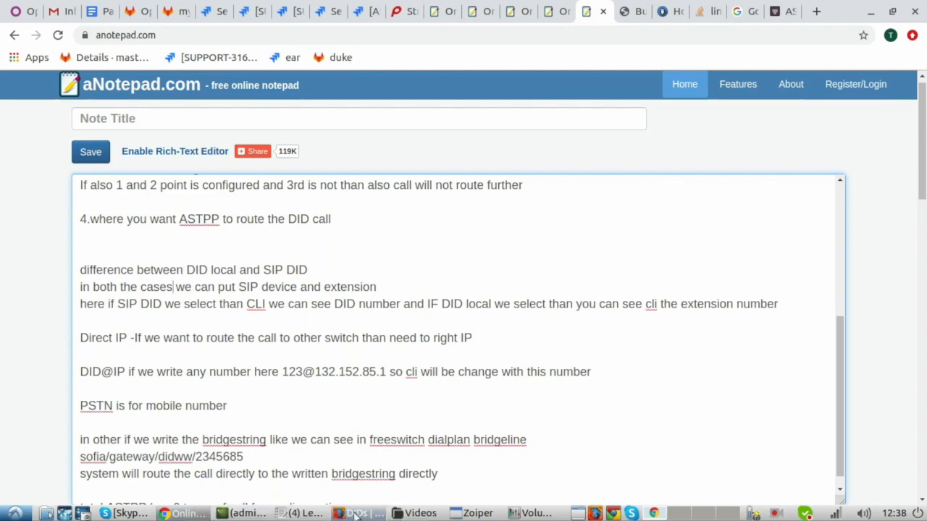
click(356, 513)
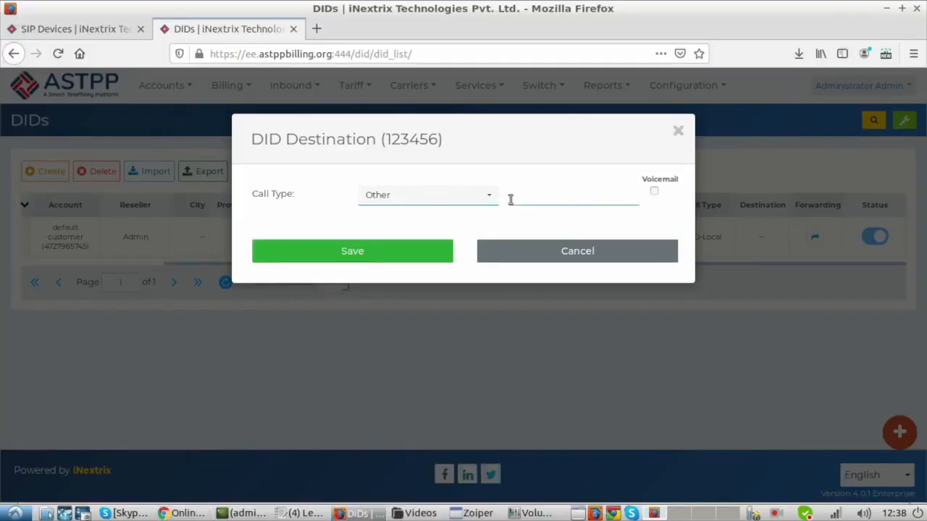
- Enter the destination as sofia/gateway/Test/ followed by the phone number to dial, and save the DID's forwarding
text(sofia/gateway/)
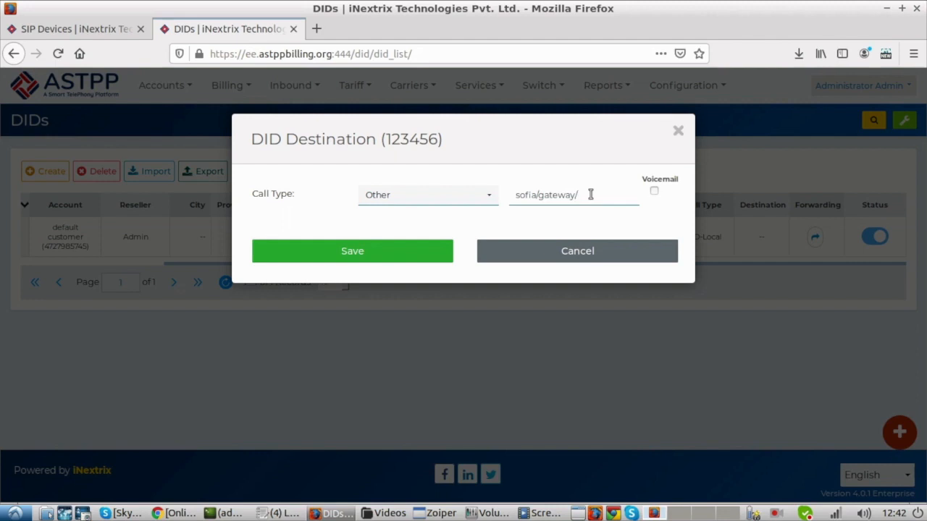
text(Test/2548689)
click(179, 514)
click(179, 514)
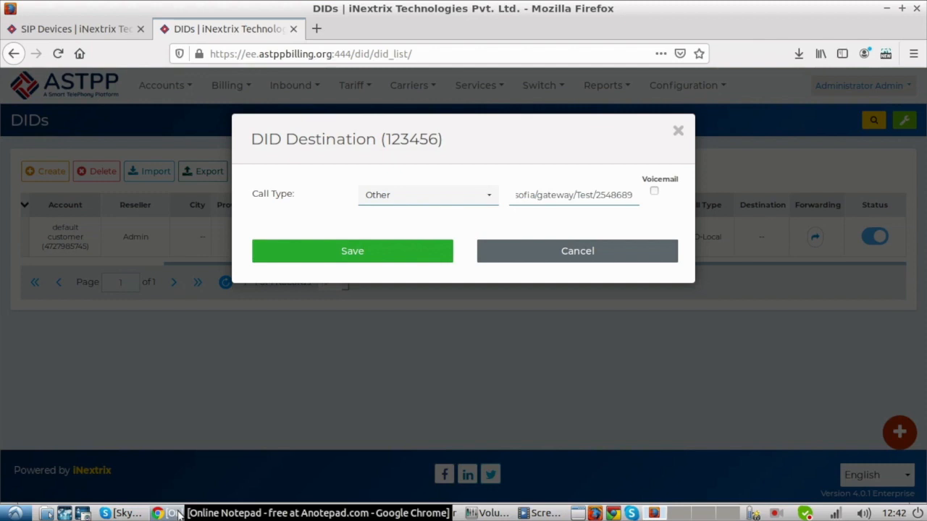
click(333, 251)
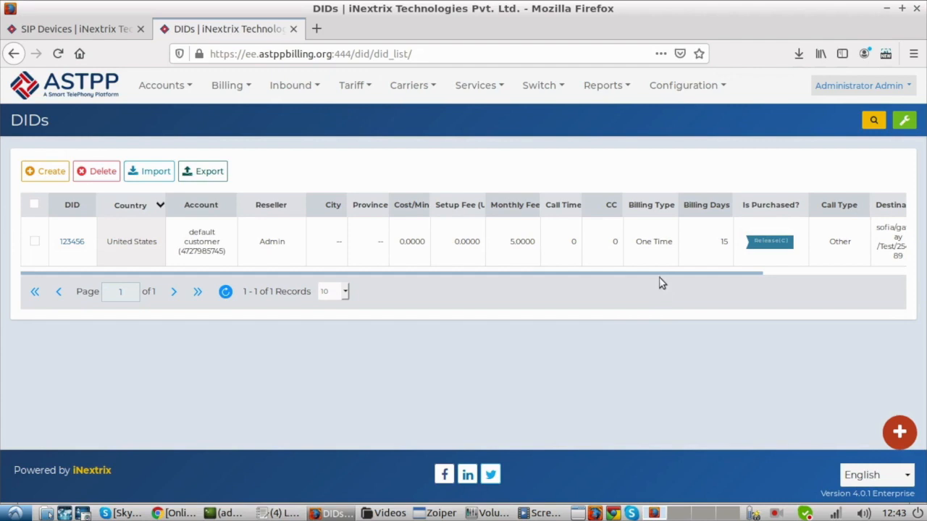
- Reopen the forwarding settings of the United States DID and review the available call types without changing the selection
drag(662, 274, 838, 280)
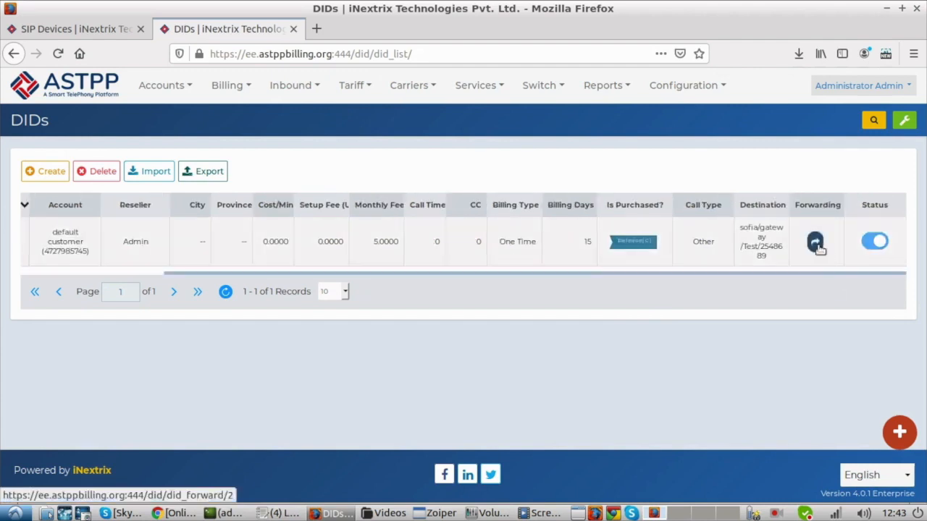
click(816, 244)
click(488, 197)
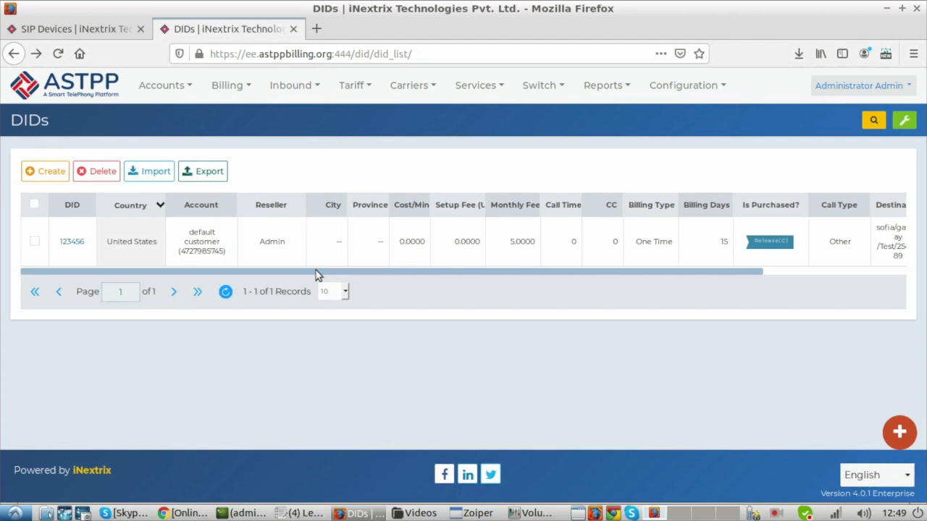
drag(316, 274, 606, 261)
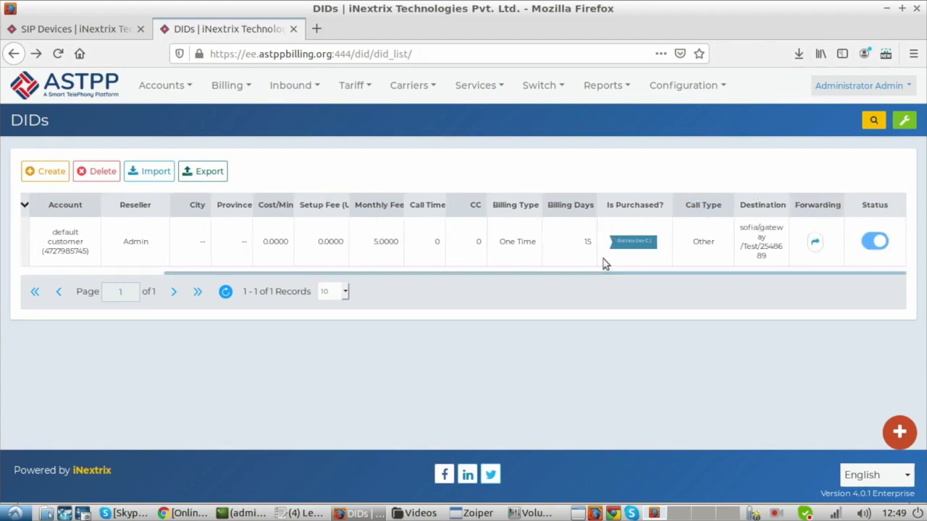
click(815, 242)
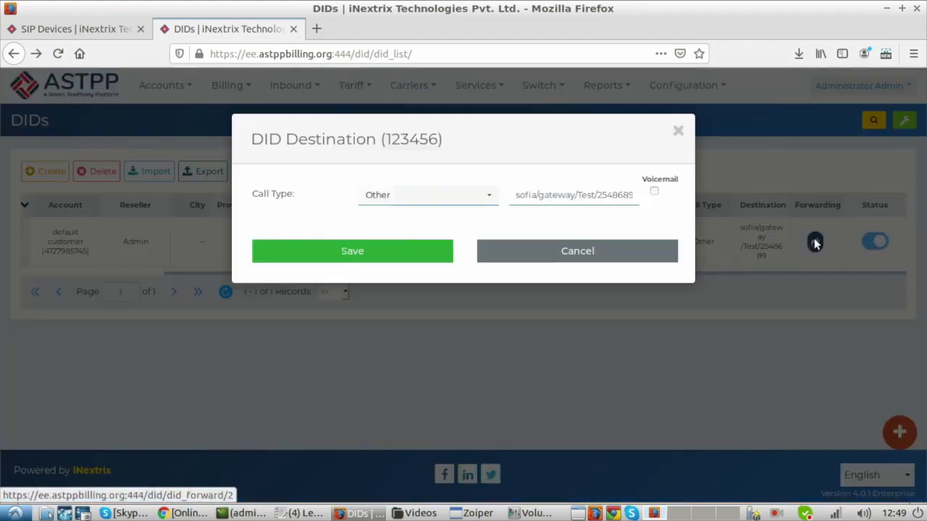
click(428, 195)
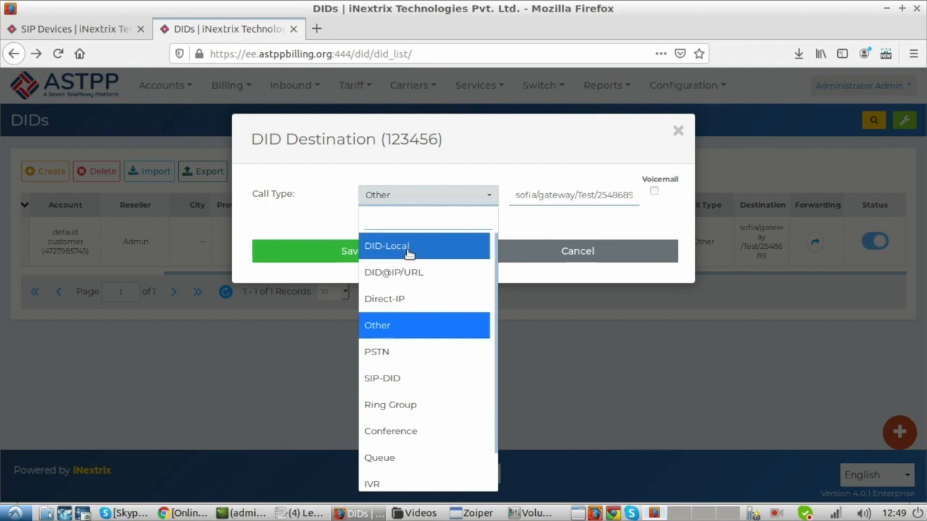
click(475, 180)
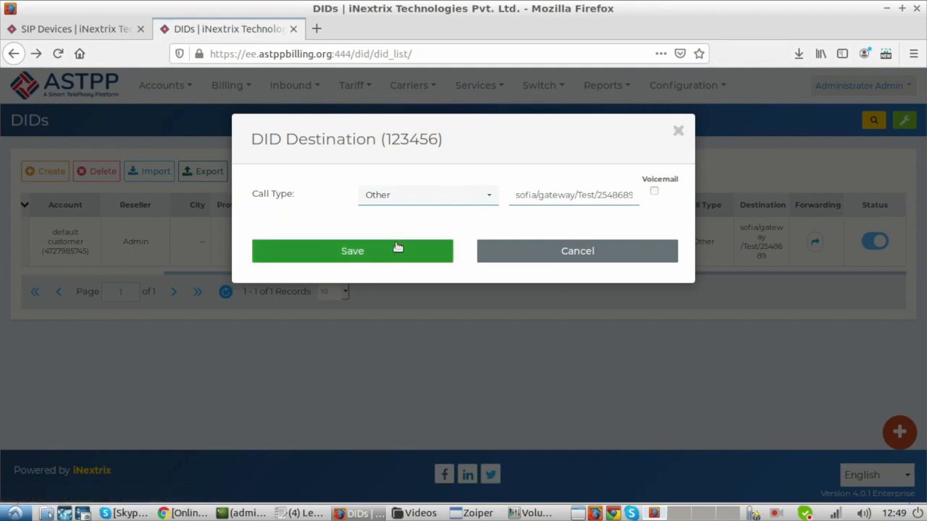
click(694, 428)
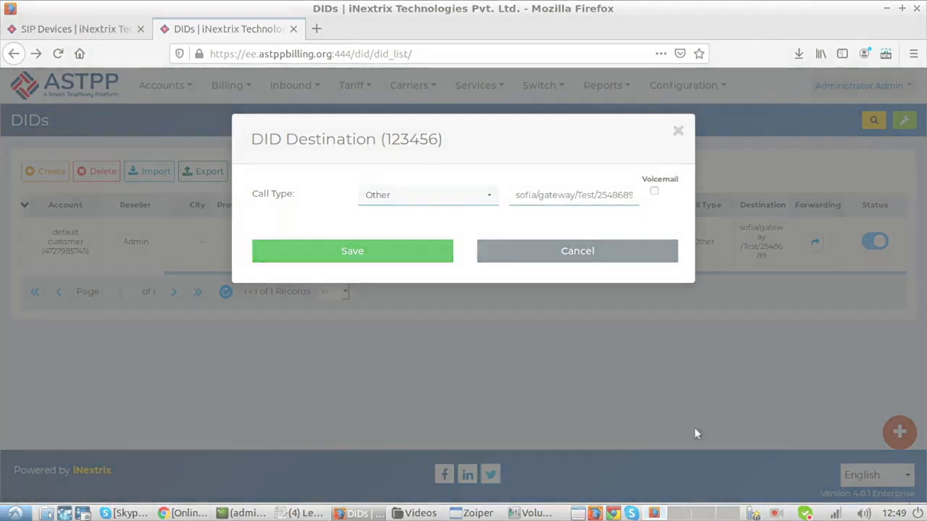